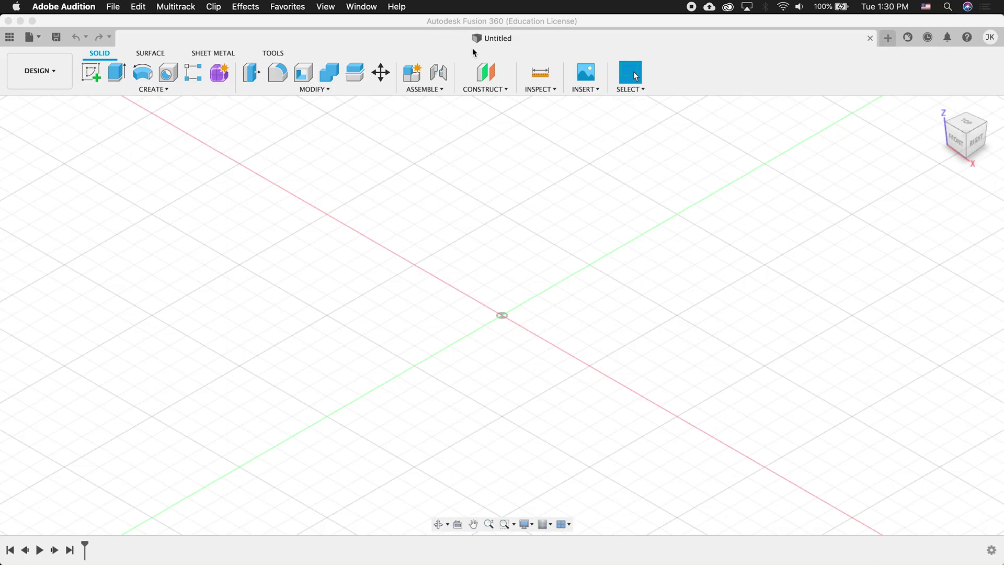
Save the new design as "Rule Number 1" in the Fusion Tutorials location.
click(56, 36)
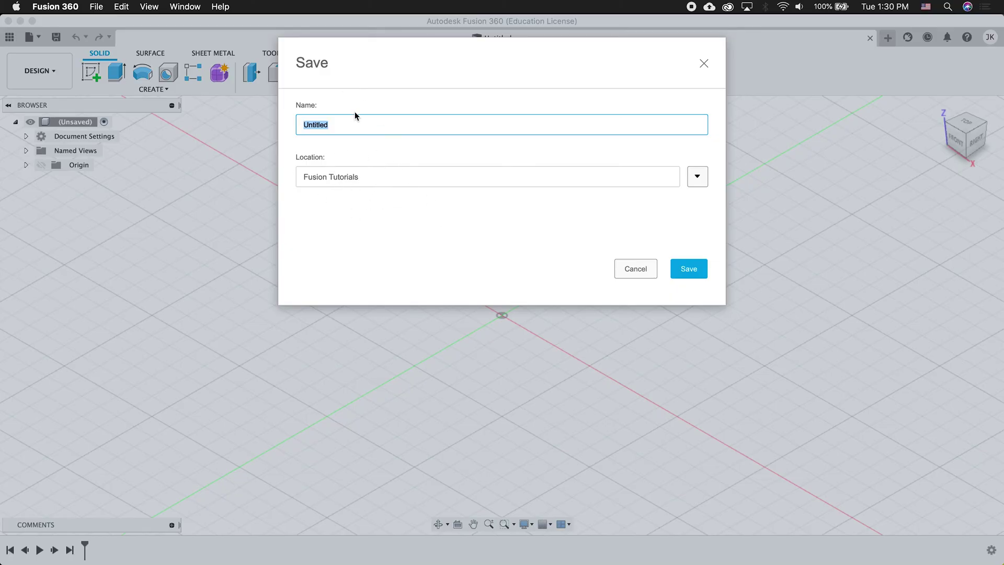
text(Rule Number 1)
click(698, 271)
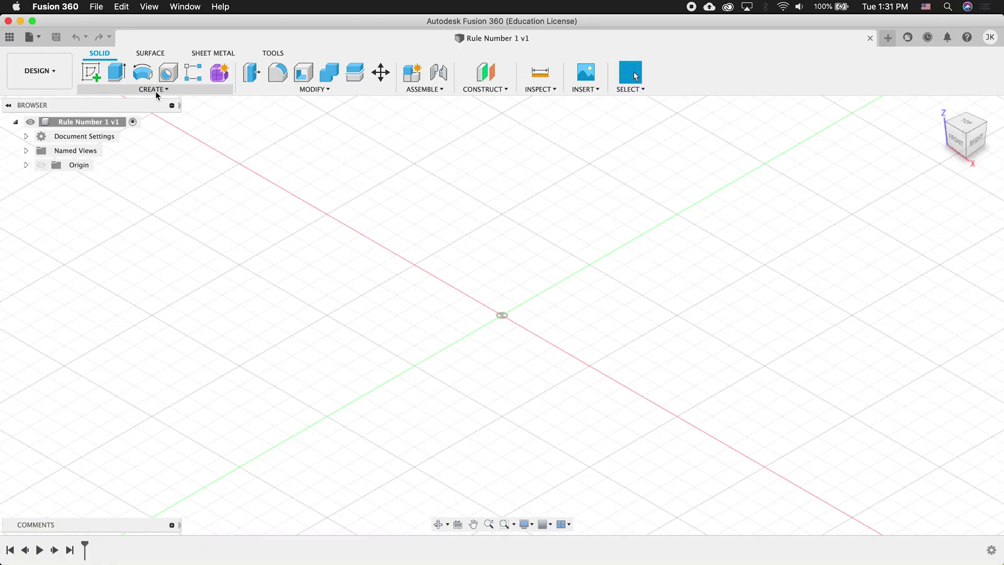
Sketch a 30 by 30 mm center rectangle on the horizontal ground plane, centered on the origin, and finish the sketch.
click(92, 72)
click(563, 313)
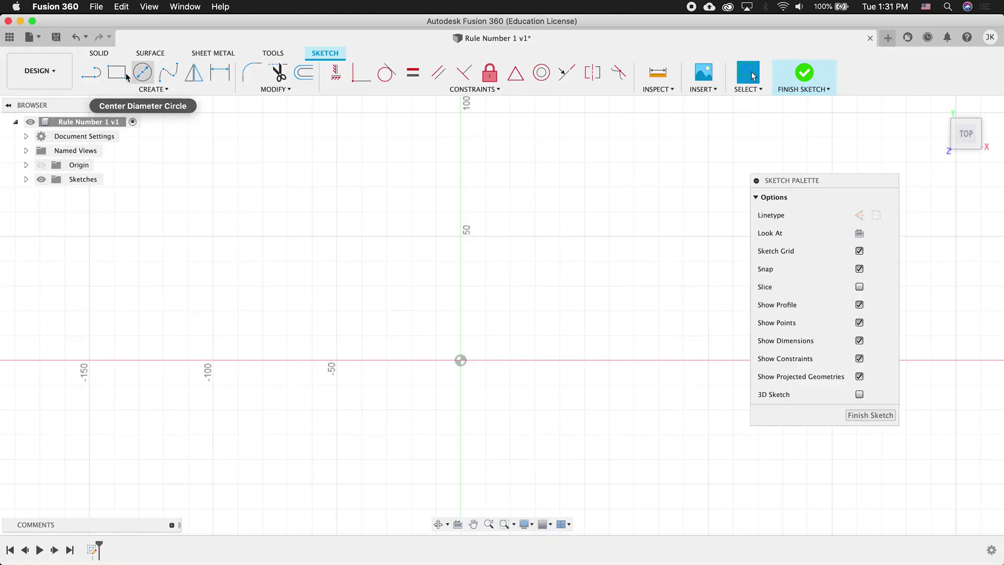
click(148, 94)
mouse_move(146, 116)
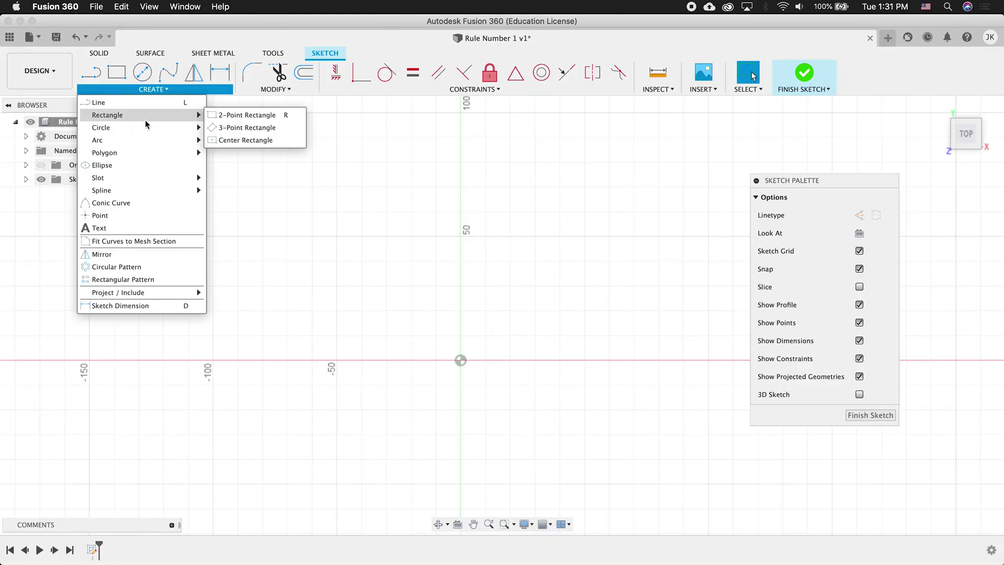
click(242, 119)
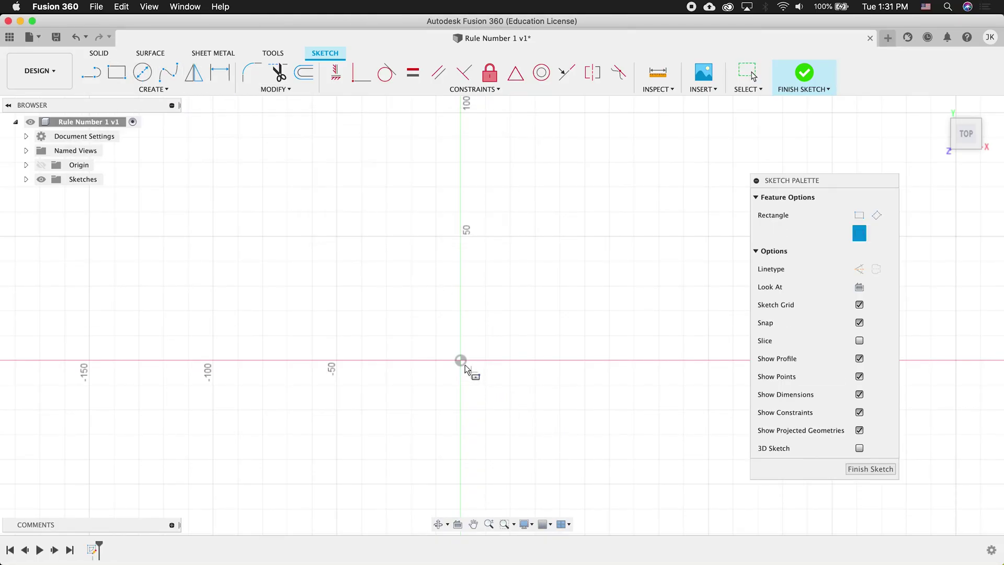
click(461, 360)
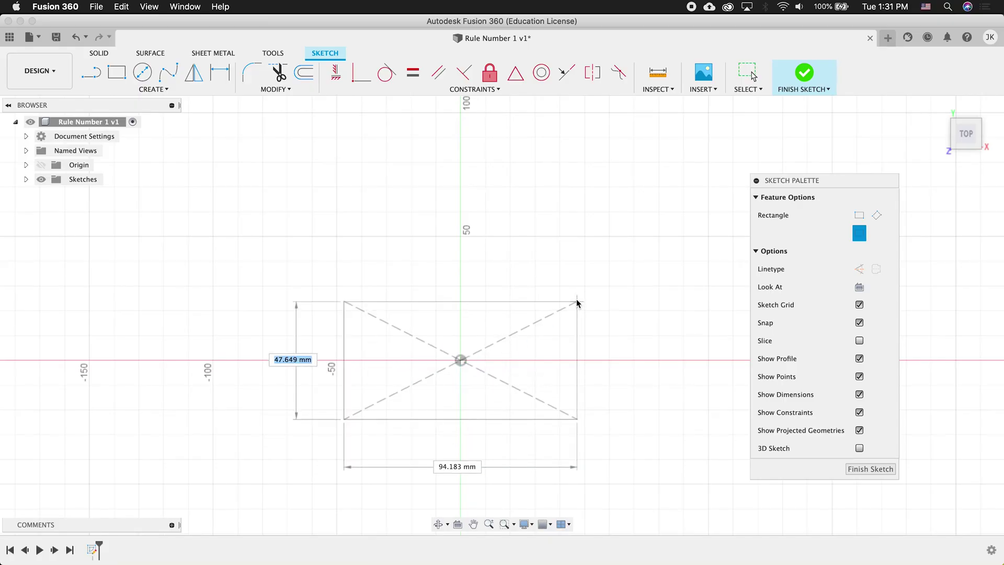
text(30)
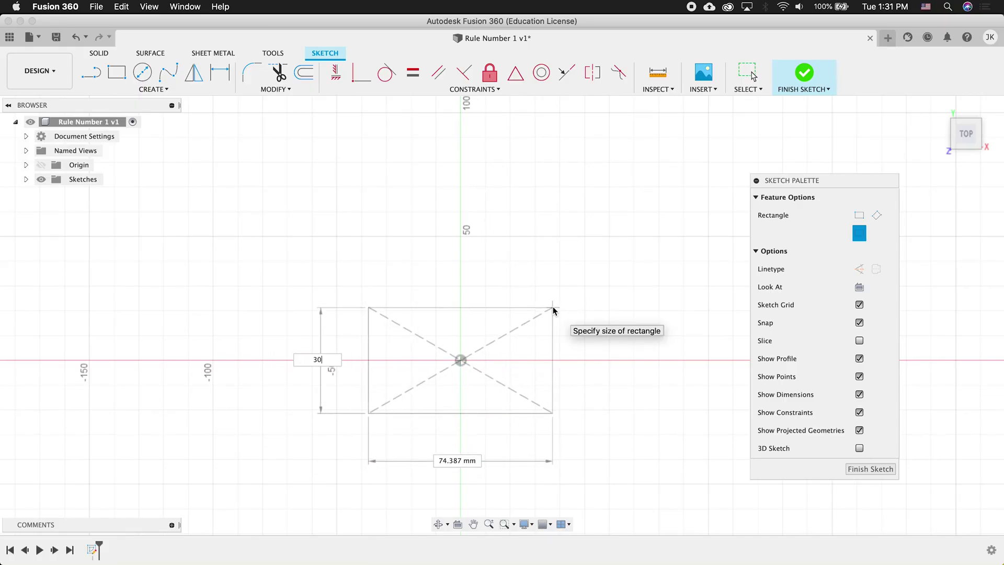
key(Tab)
text(30)
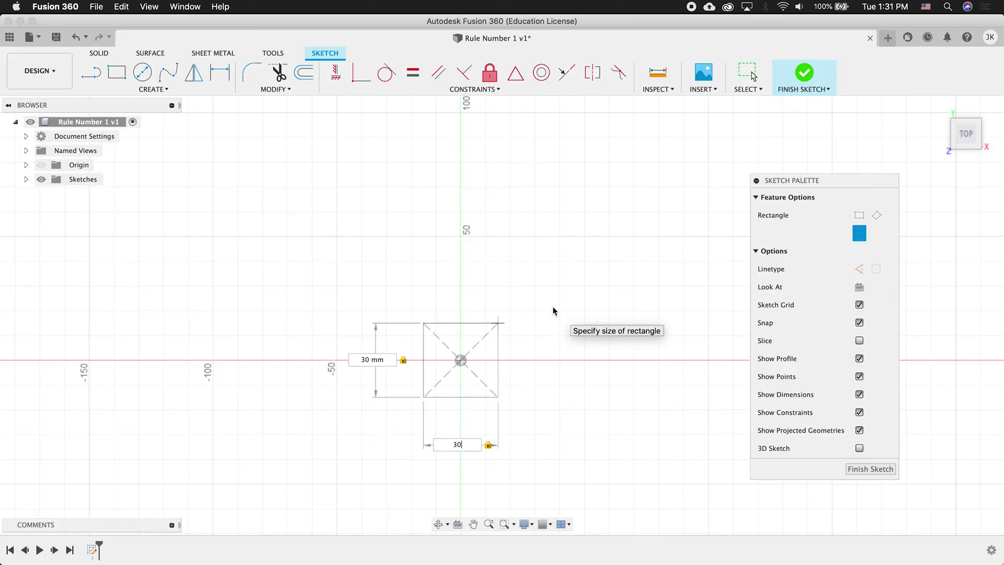
key(Return)
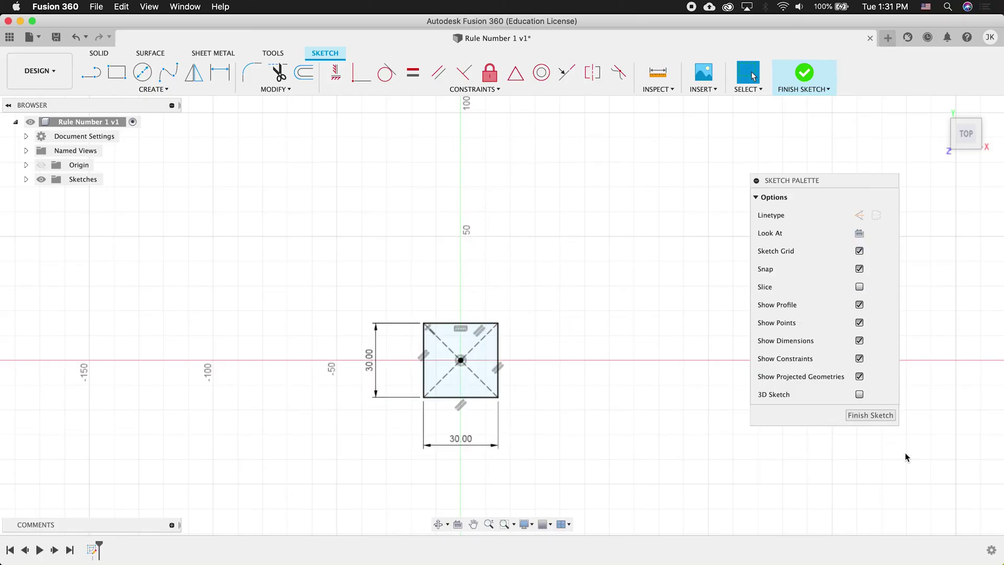
click(884, 418)
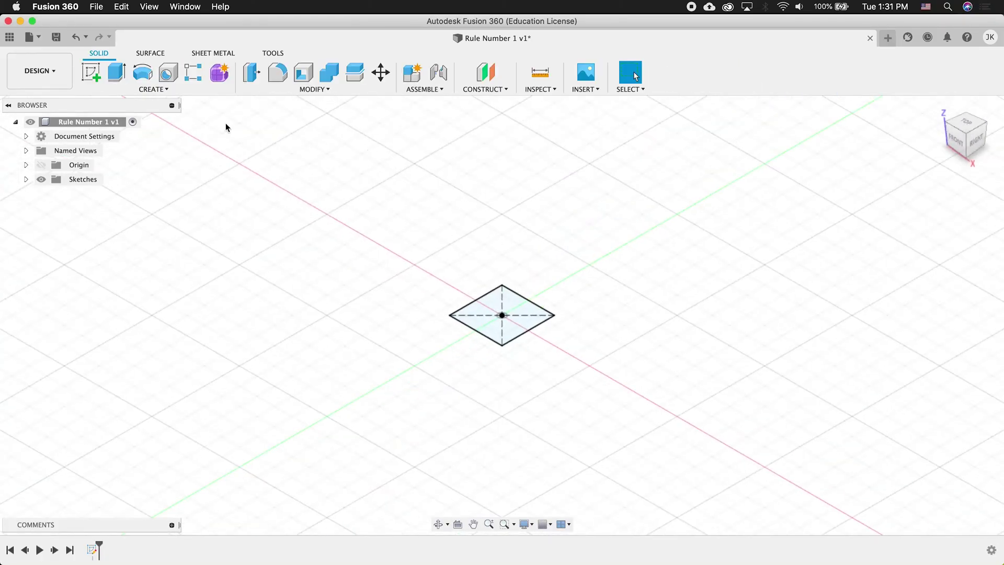
Extrude the square profile 28 mm upward as a new body.
click(116, 72)
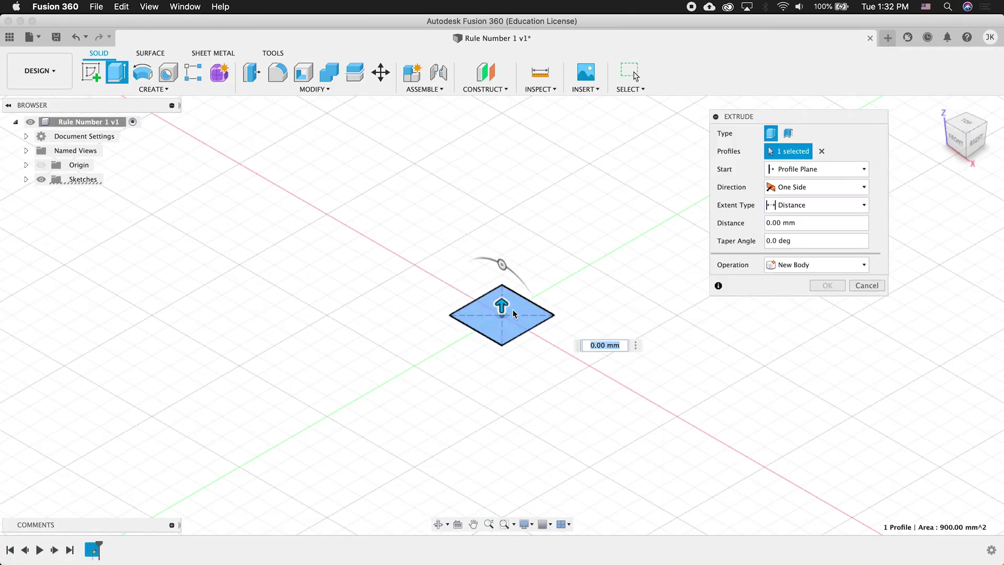
text(28)
key(Return)
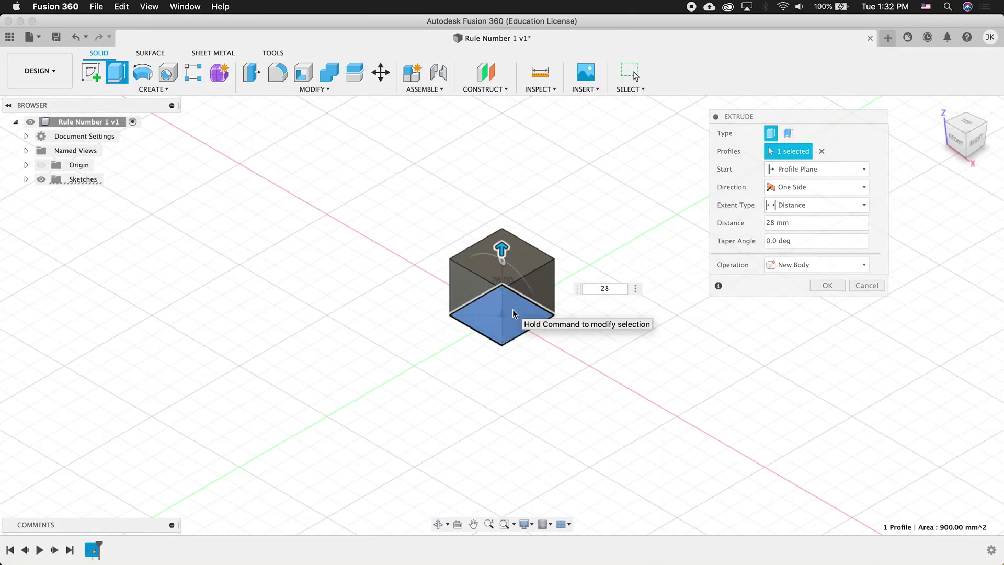
Shell the block with a 2 mm inside thickness, removing its top face.
scroll(451, 291, up, 5)
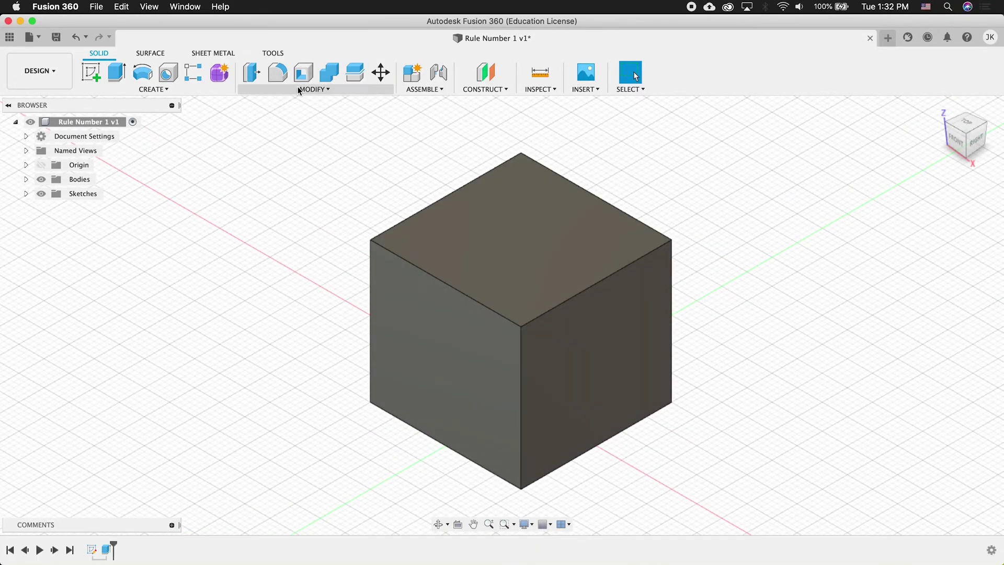
click(304, 72)
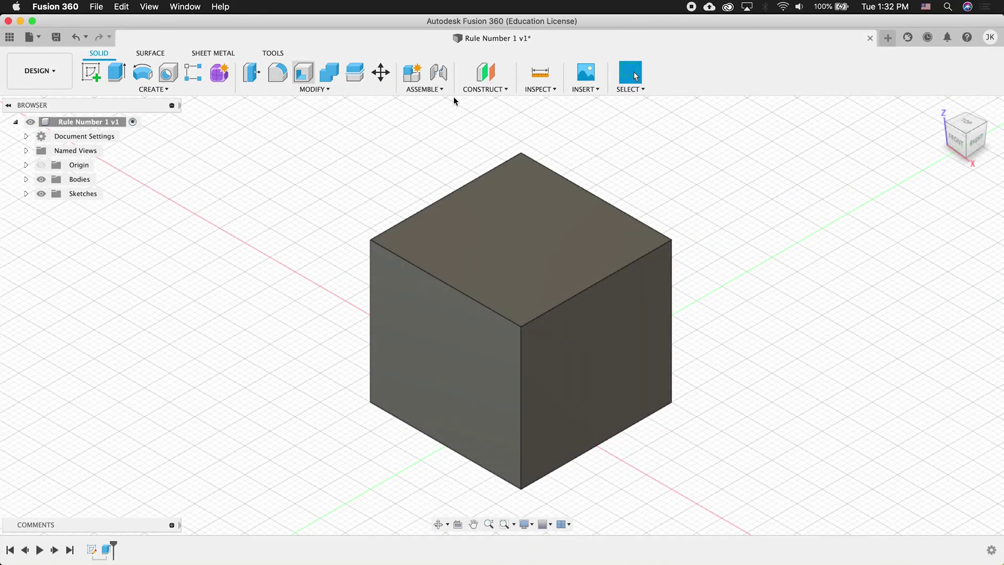
click(531, 218)
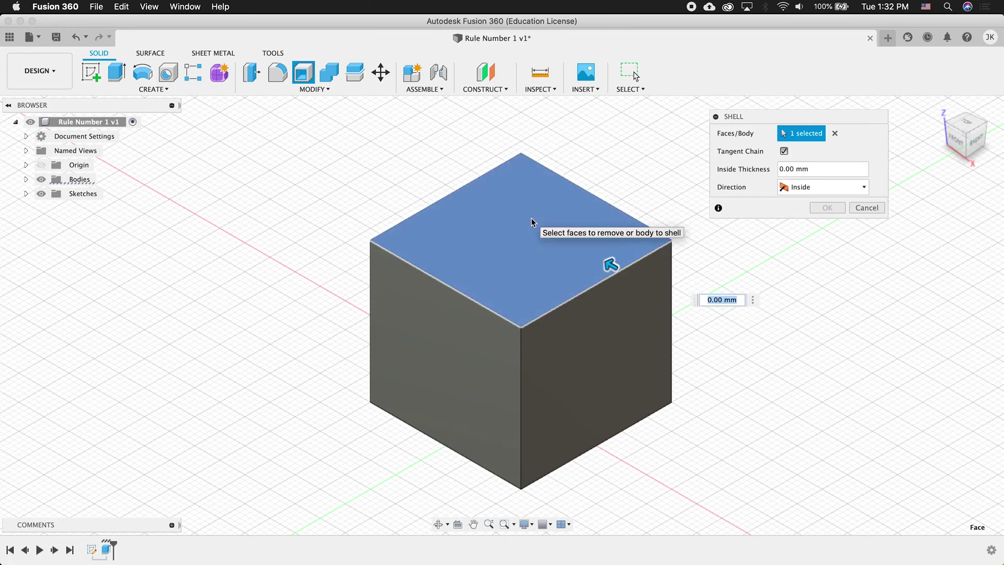
text(1)
key(Return)
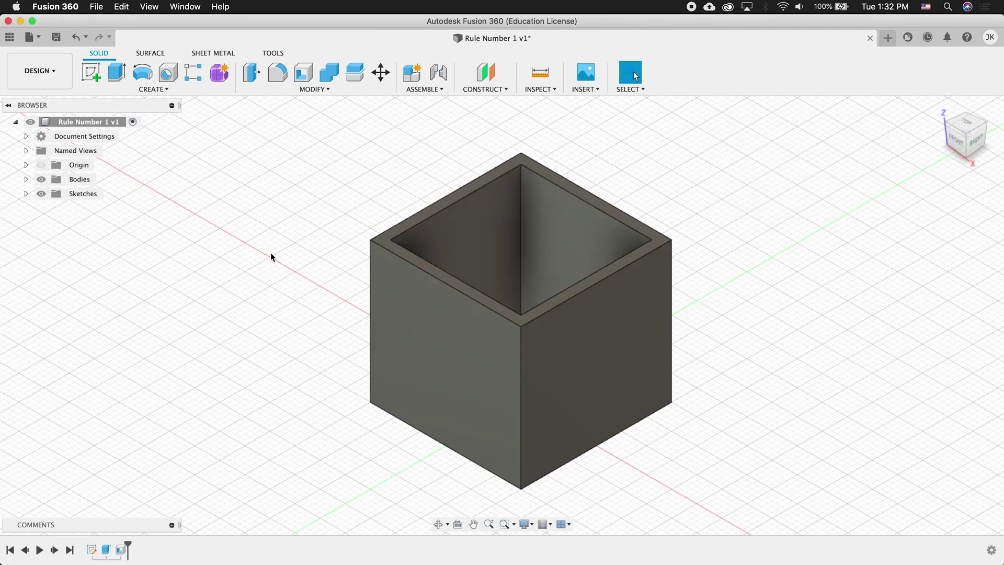
Create a sketch on the box's top rim, project the rim face's inner and outer edges into it, and finish the sketch.
click(100, 77)
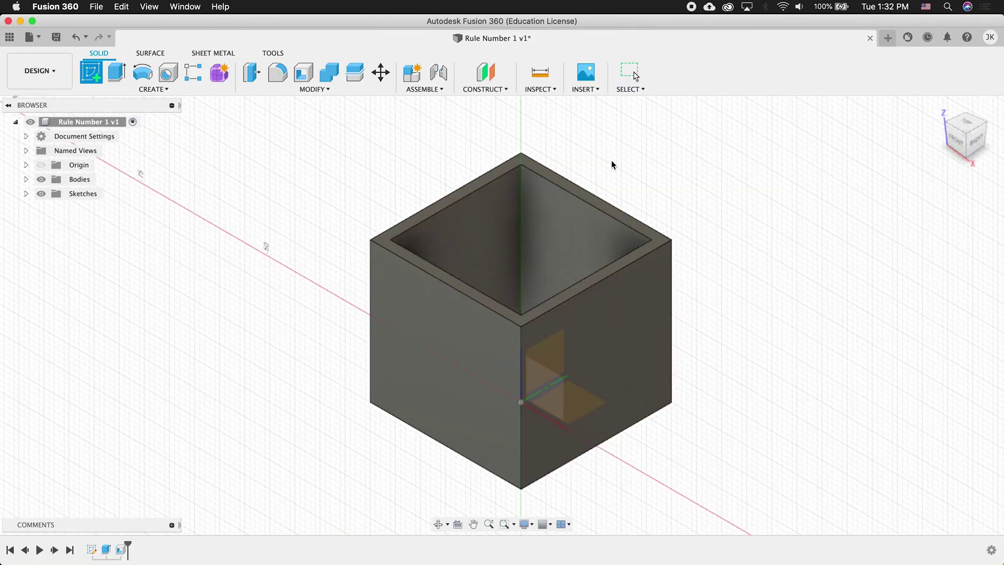
click(516, 165)
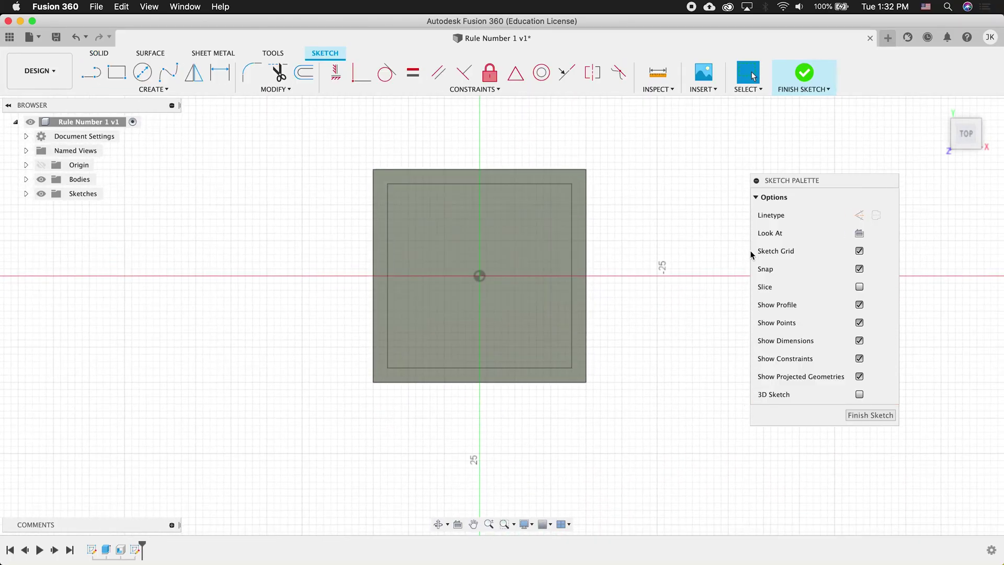
key(p)
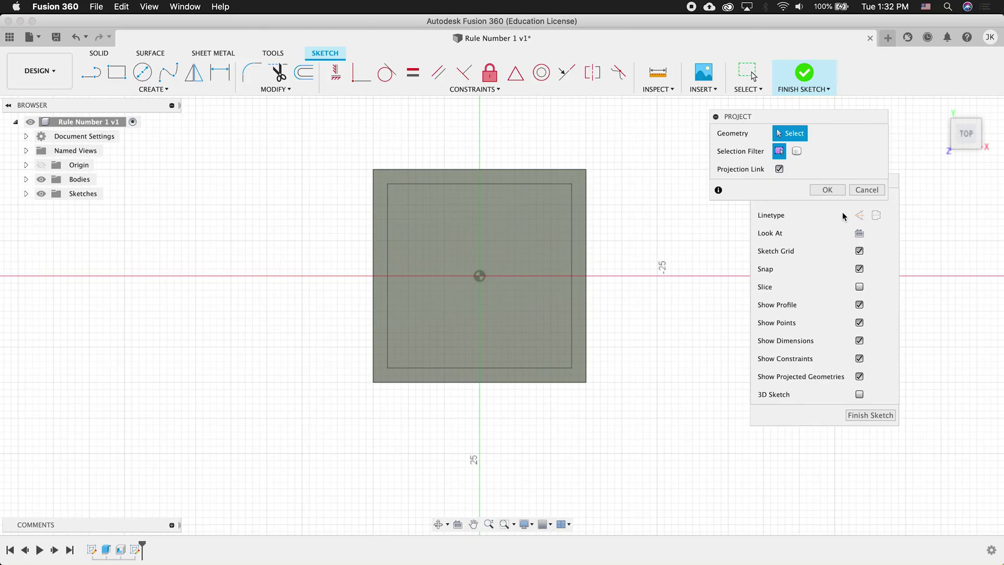
drag(802, 117, 671, 191)
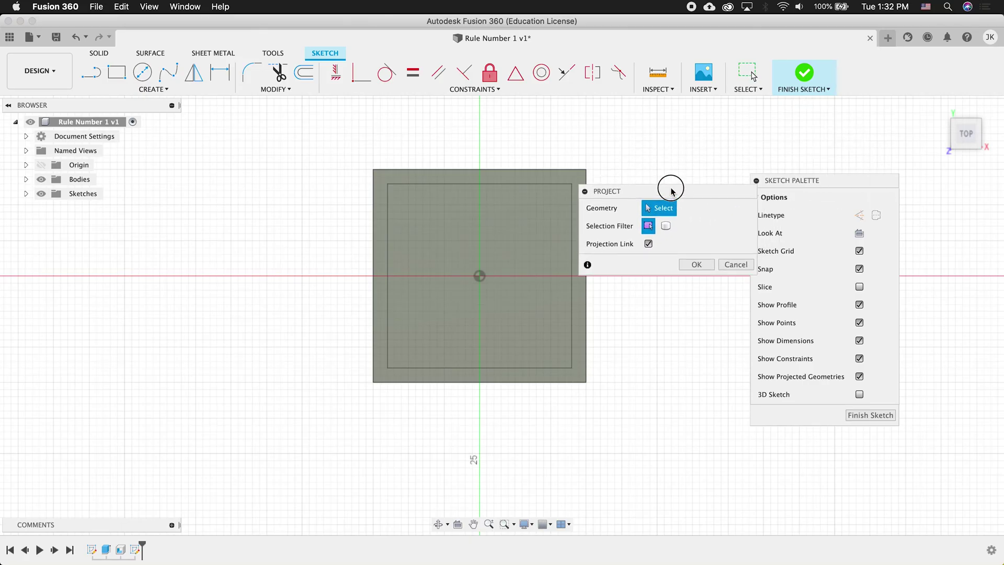
click(542, 181)
click(698, 266)
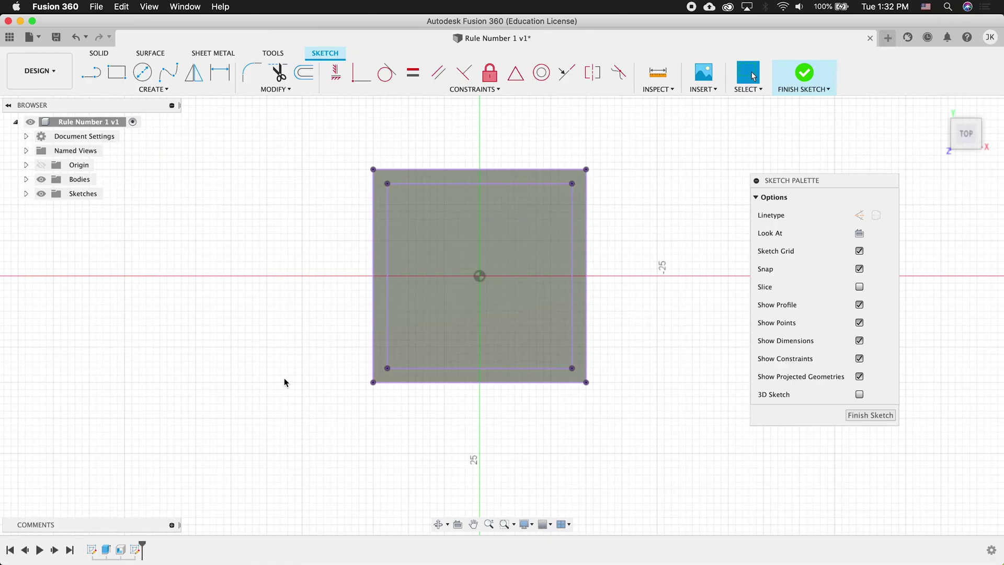
click(866, 415)
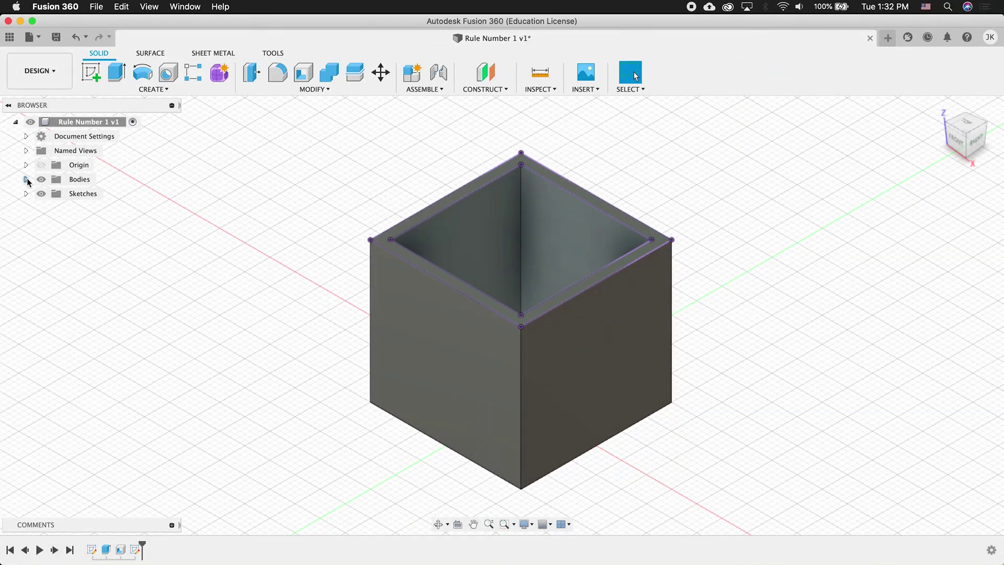
Hide the box body, Body1, so only the projected rim sketch is displayed.
click(26, 179)
click(59, 193)
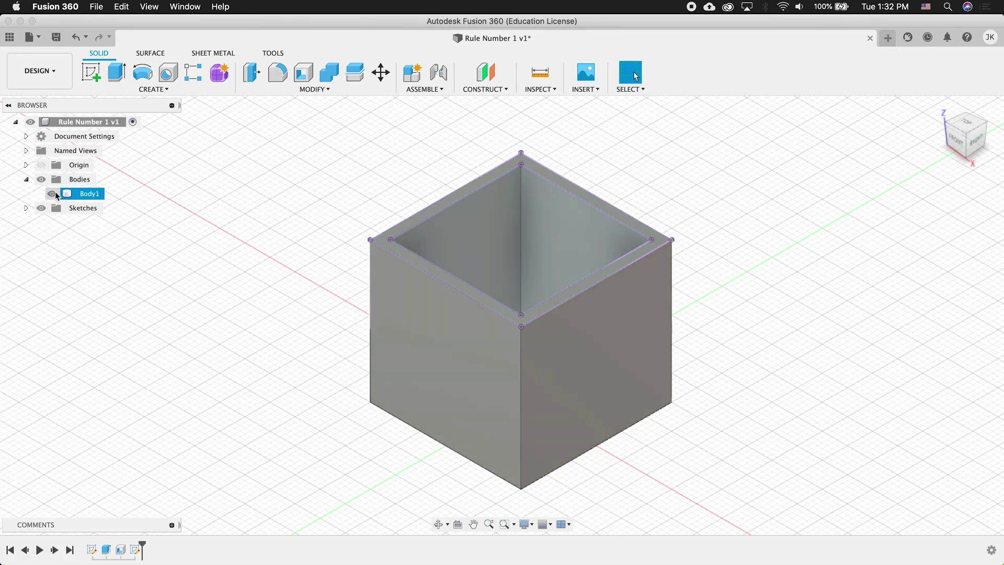
click(54, 194)
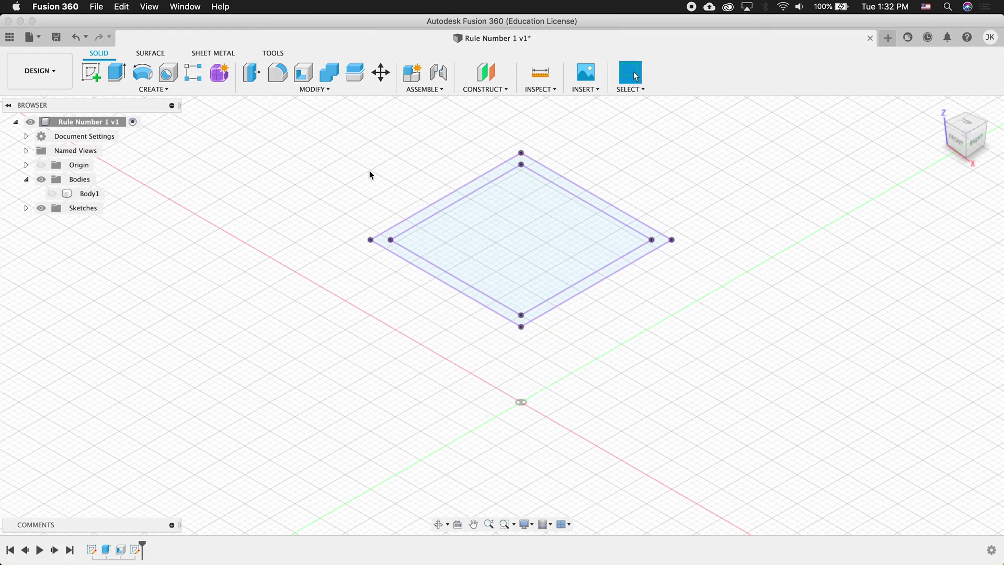
Extrude the inner square profile of the rim sketch by -2 mm as a new body, keeping the box body hidden.
click(118, 77)
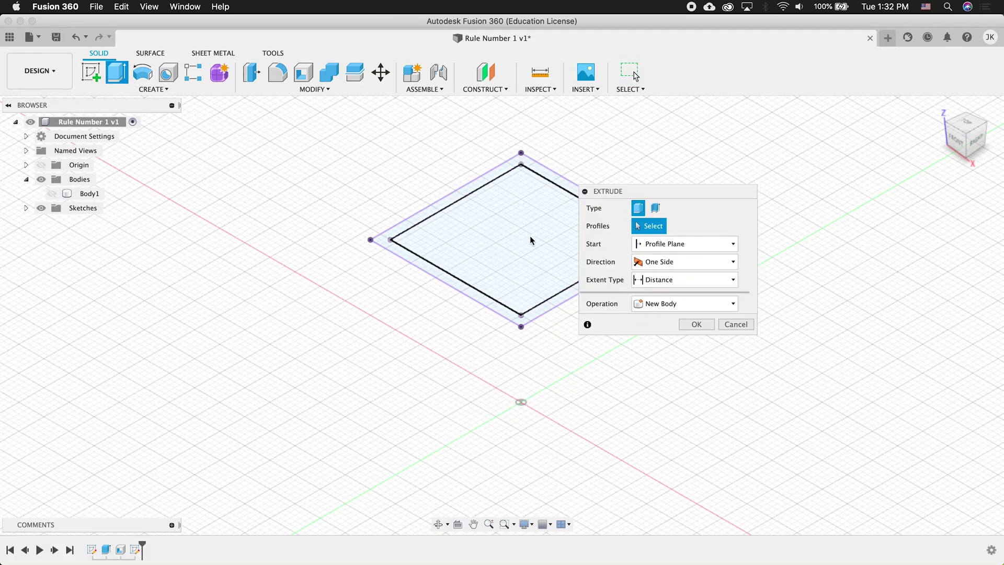
click(504, 221)
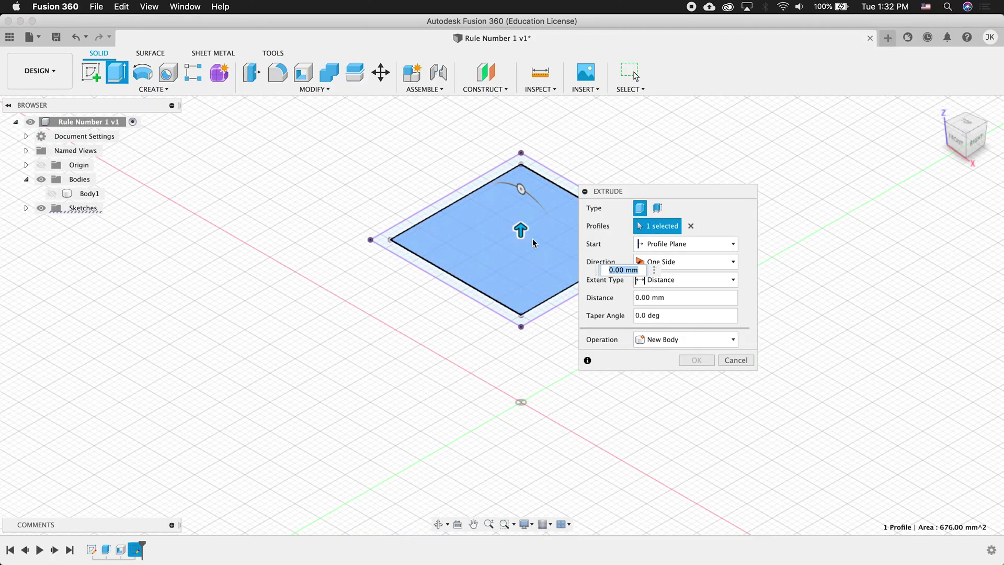
text(-2)
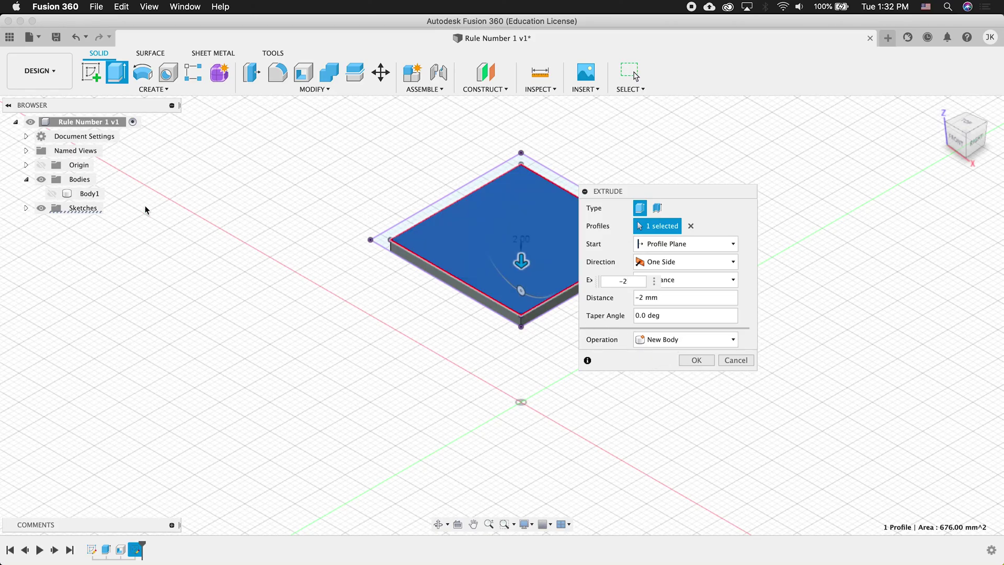
click(52, 194)
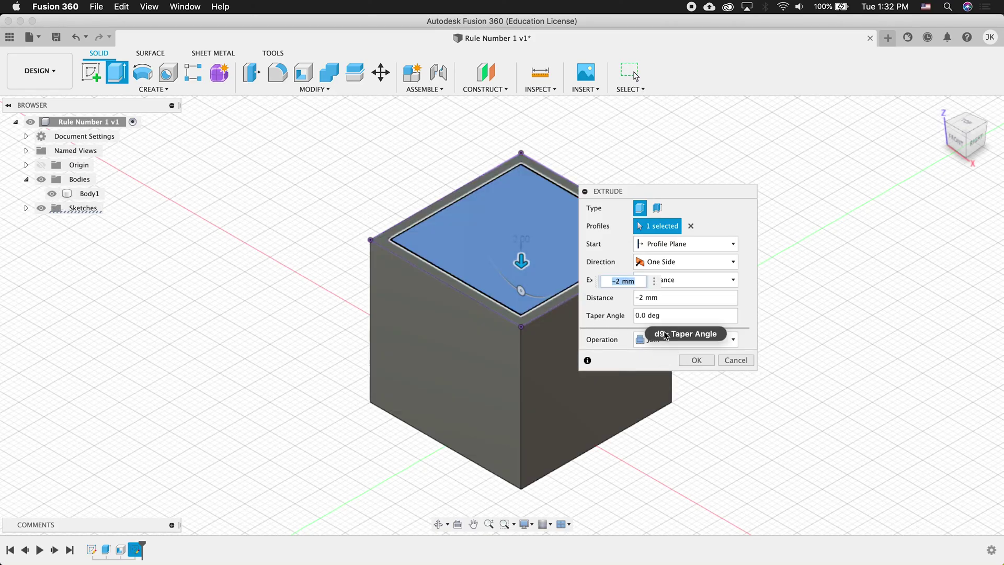
click(52, 194)
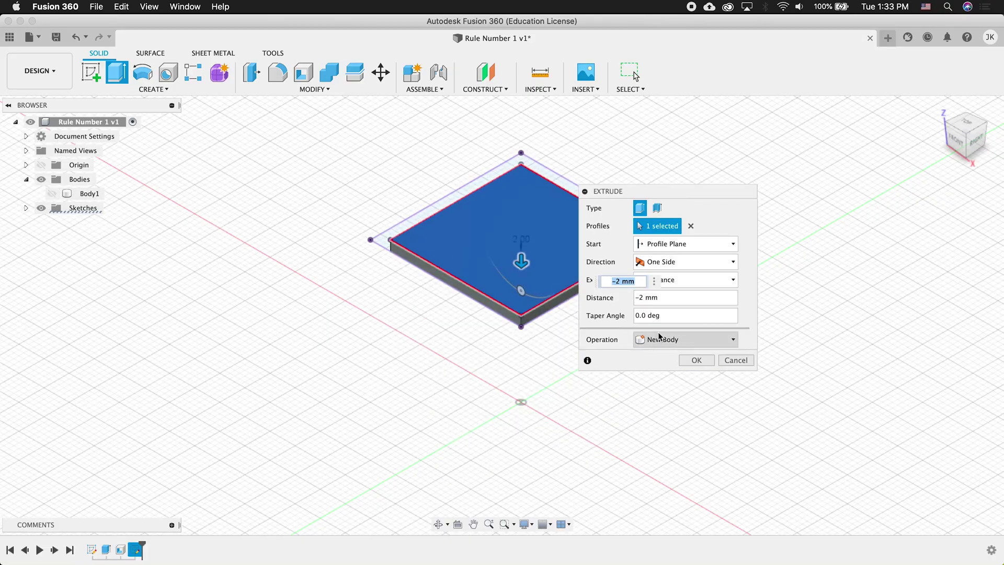
click(688, 359)
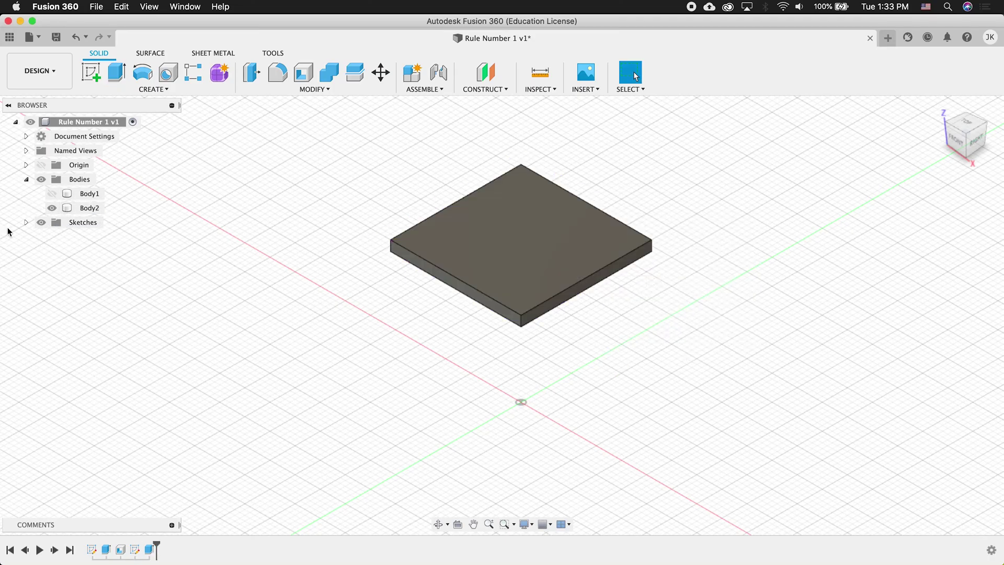
Show the rim sketch, Sketch2, and extrude both of its profiles 2 mm upward, joined to the lid body.
click(26, 222)
click(52, 251)
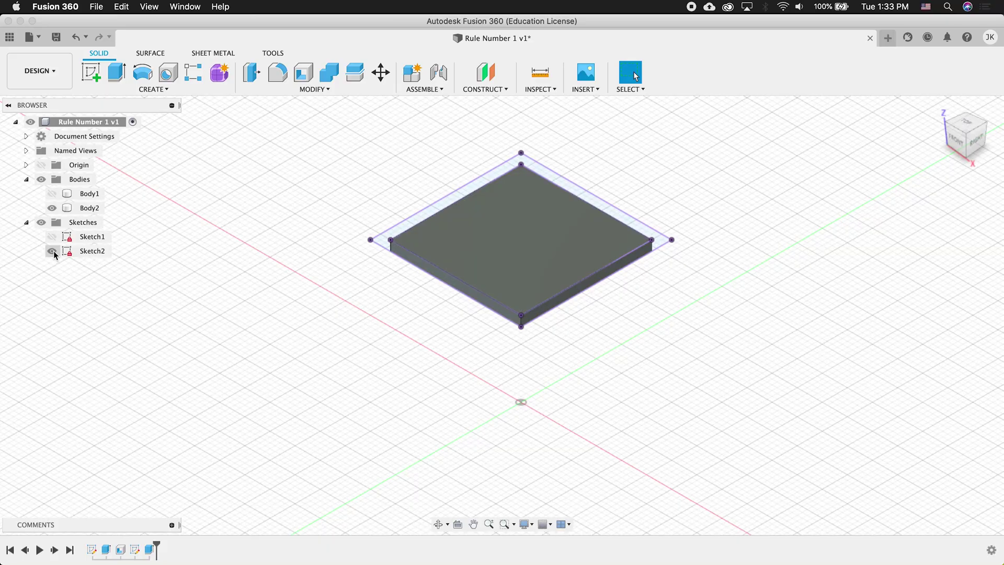
click(495, 174)
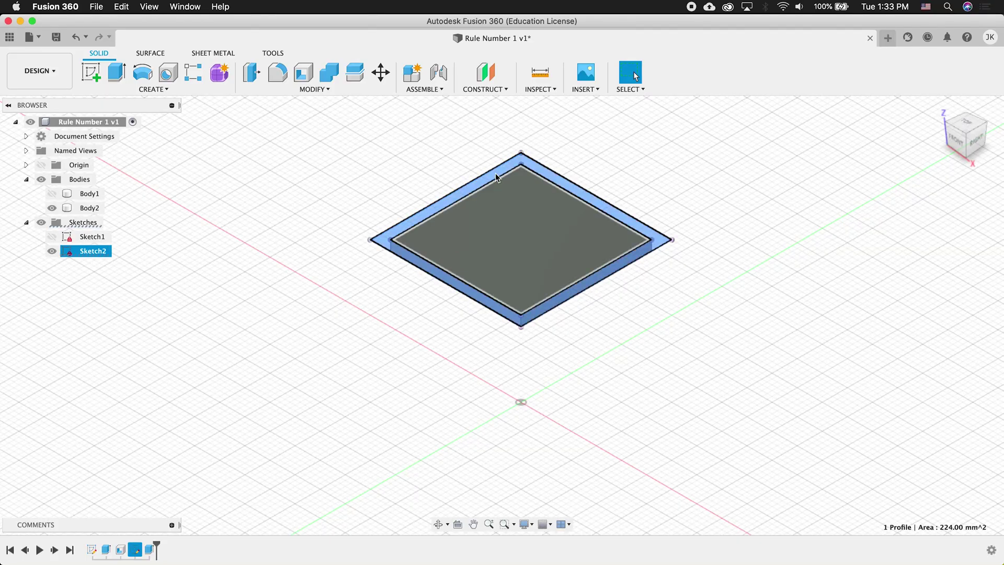
shift+click(539, 208)
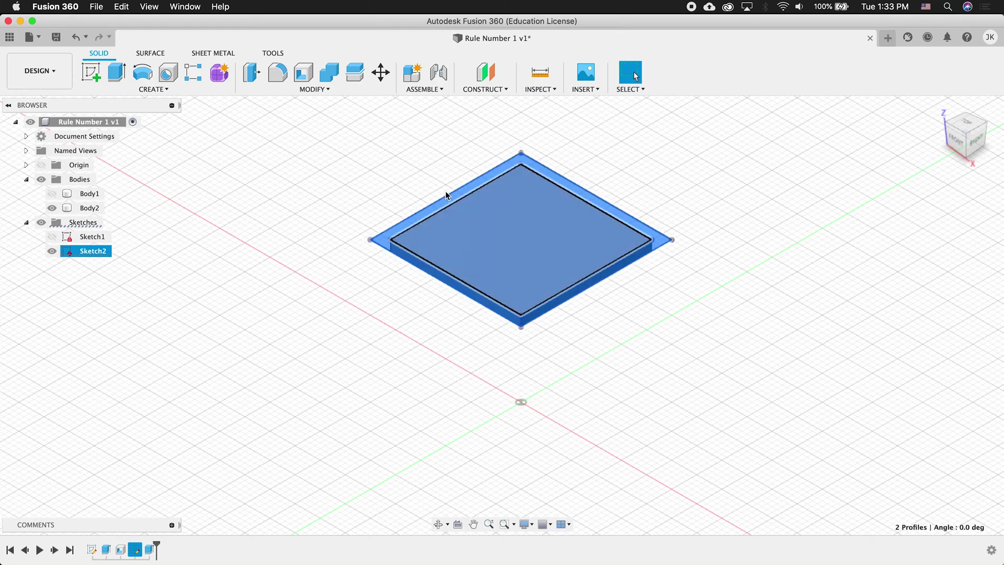
click(119, 74)
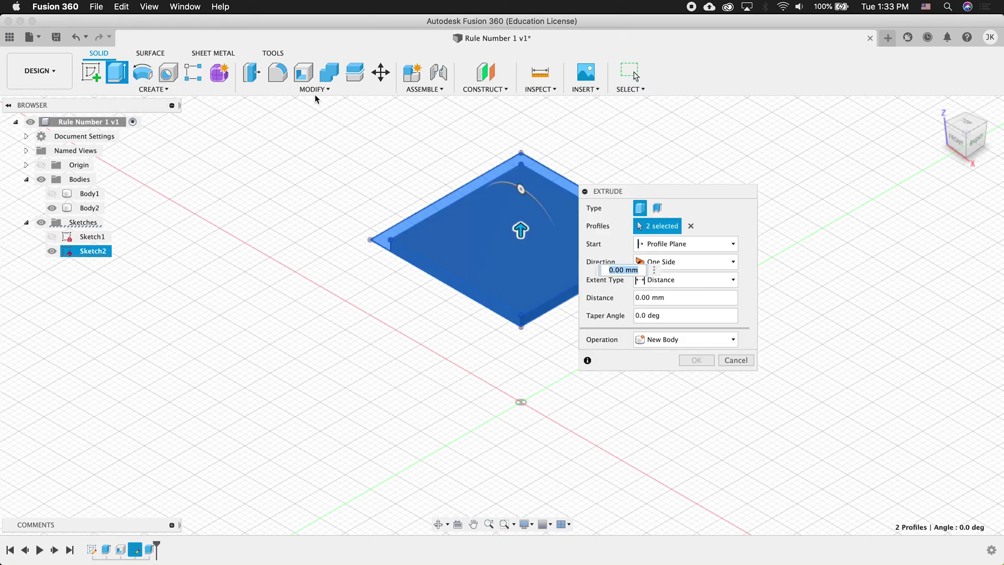
text(2)
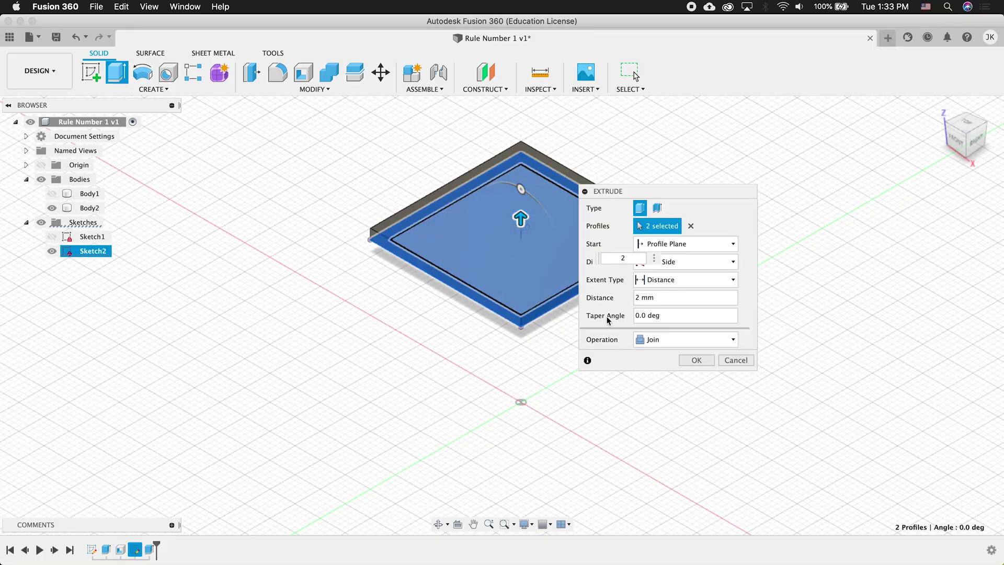
click(698, 359)
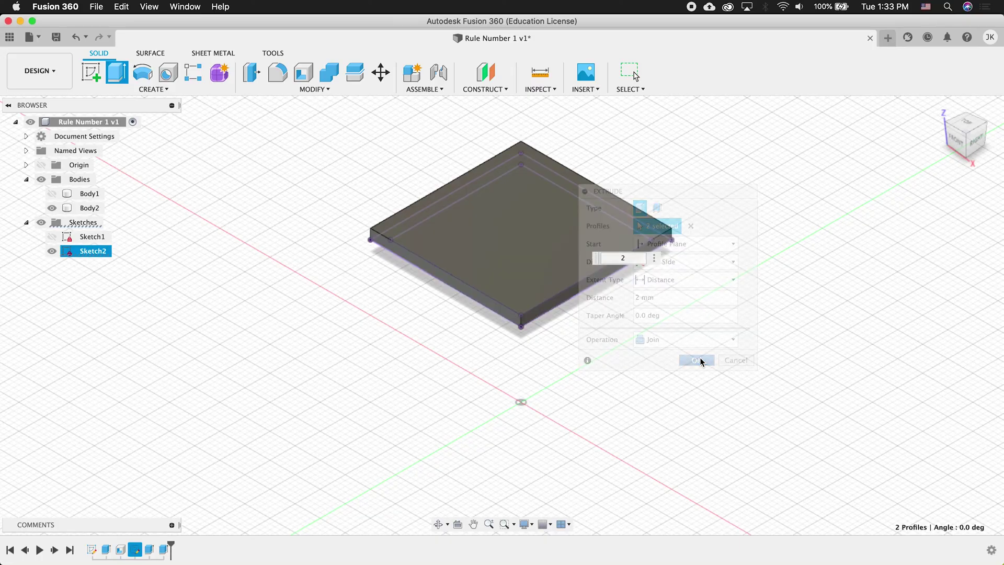
Show the box body, Body1, again and hide the rim sketch, Sketch2.
click(51, 193)
click(49, 251)
mouse_move(723, 290)
shift+middle_down()
mouse_move(630, 253)
mouse_move(719, 273)
mouse_move(643, 266)
shift+middle_up()
Fillet all faces of the box and lid bodies together with a constant 0.5 mm radius.
drag(305, 126, 809, 508)
click(276, 77)
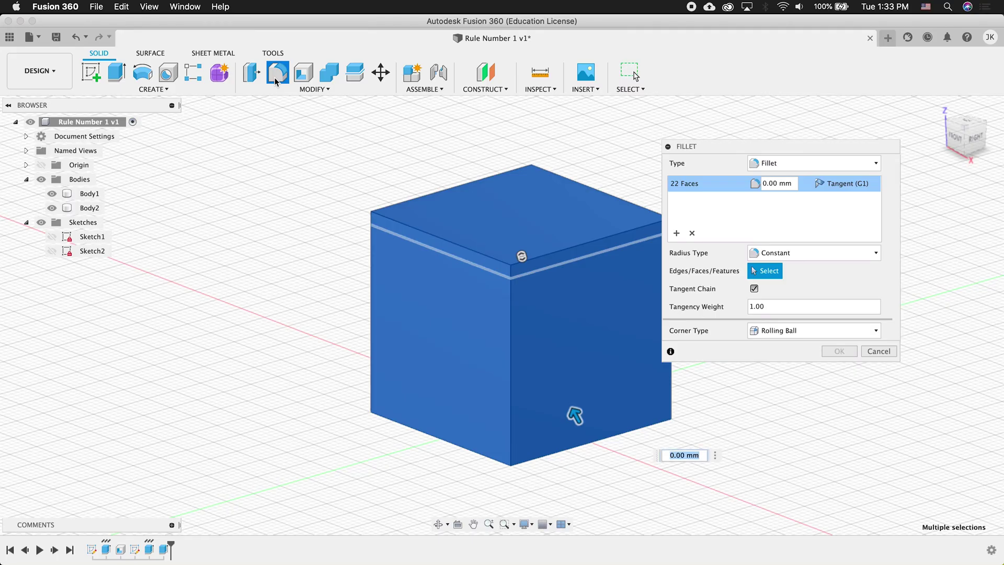
key(BackSpace)
text(.5)
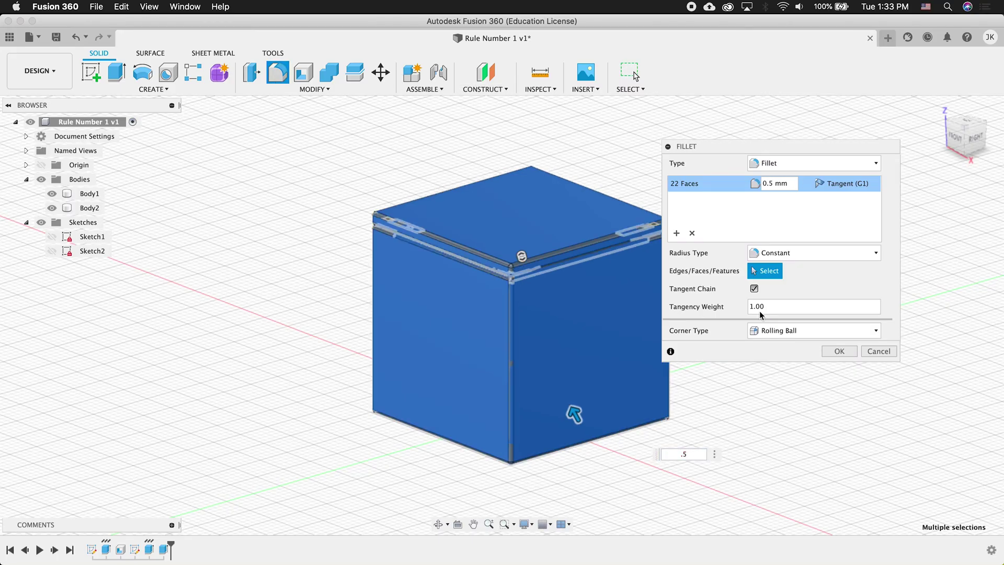
click(838, 349)
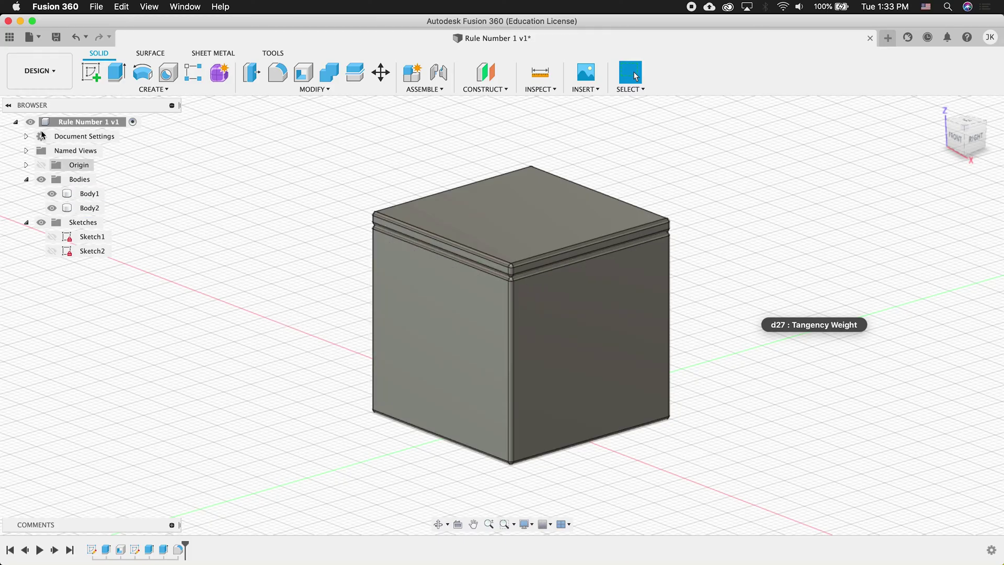
Move the lid body, Body2, straight up along Z so it sits clear above the open box.
click(418, 213)
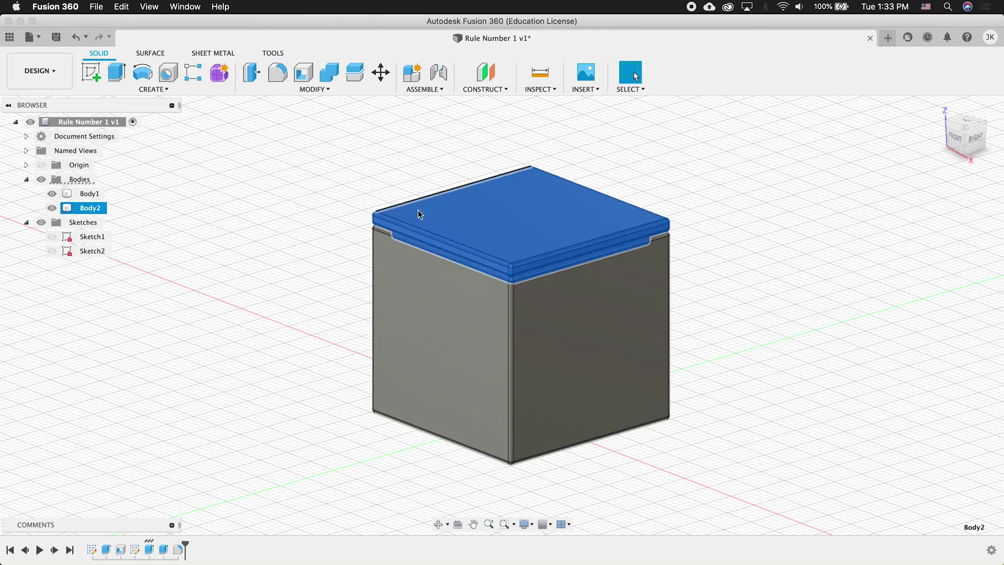
click(380, 72)
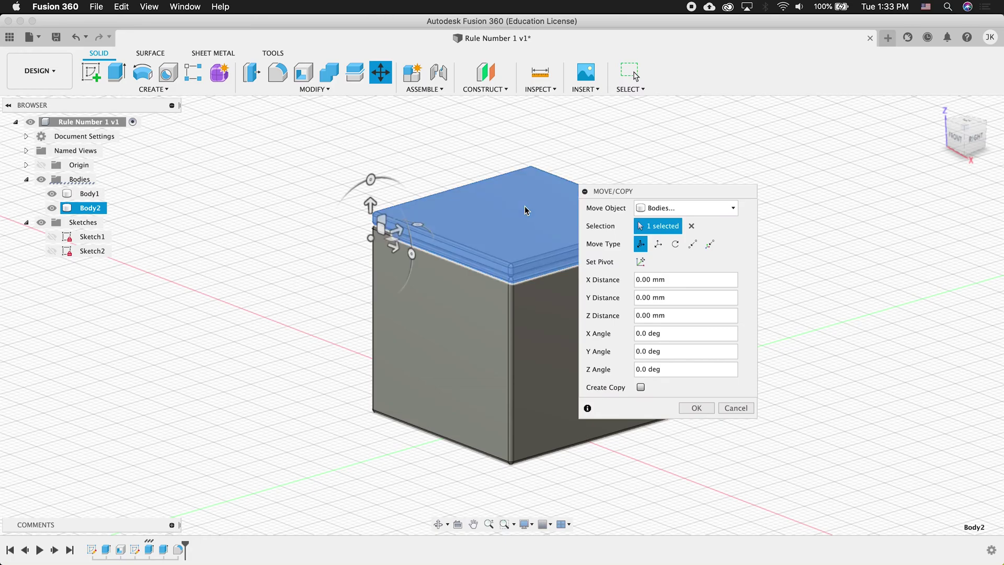
drag(375, 207, 375, 174)
key(Return)
mouse_move(410, 388)
shift+middle_down()
mouse_move(425, 361)
mouse_move(347, 365)
mouse_move(346, 393)
mouse_move(414, 399)
shift+middle_up()
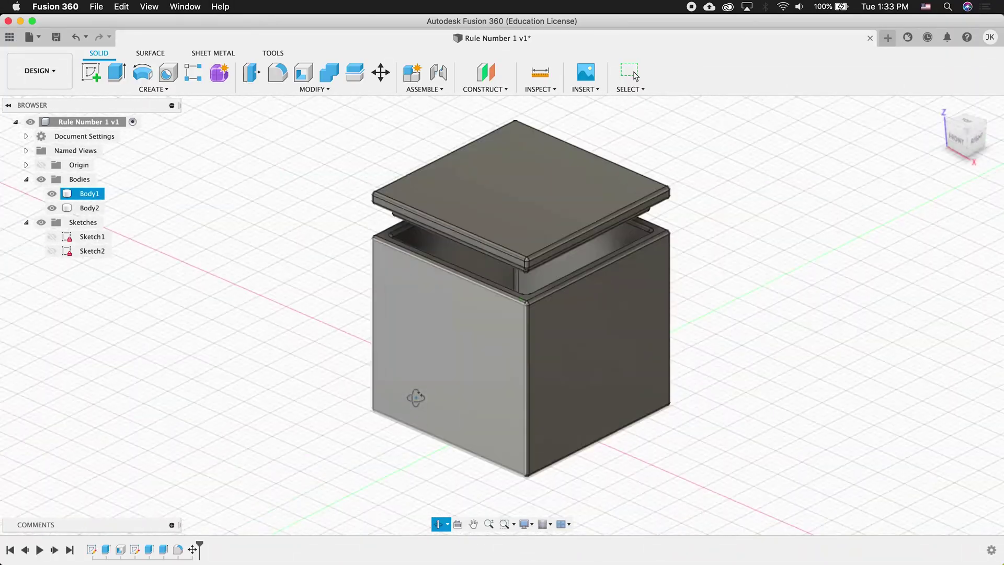
key(Escape)
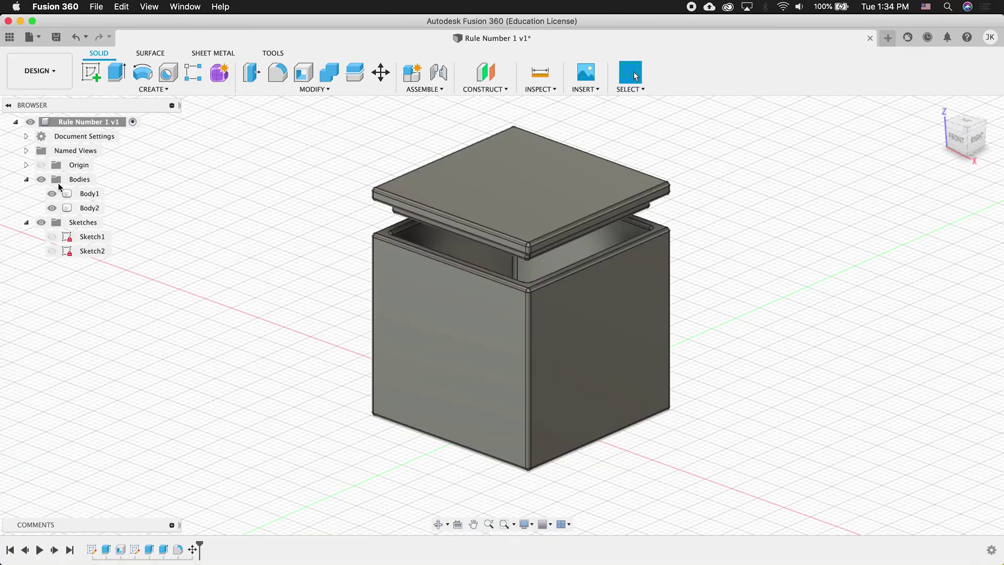
Hide all root-level bodies and sketches of the design.
click(26, 181)
click(41, 179)
click(41, 222)
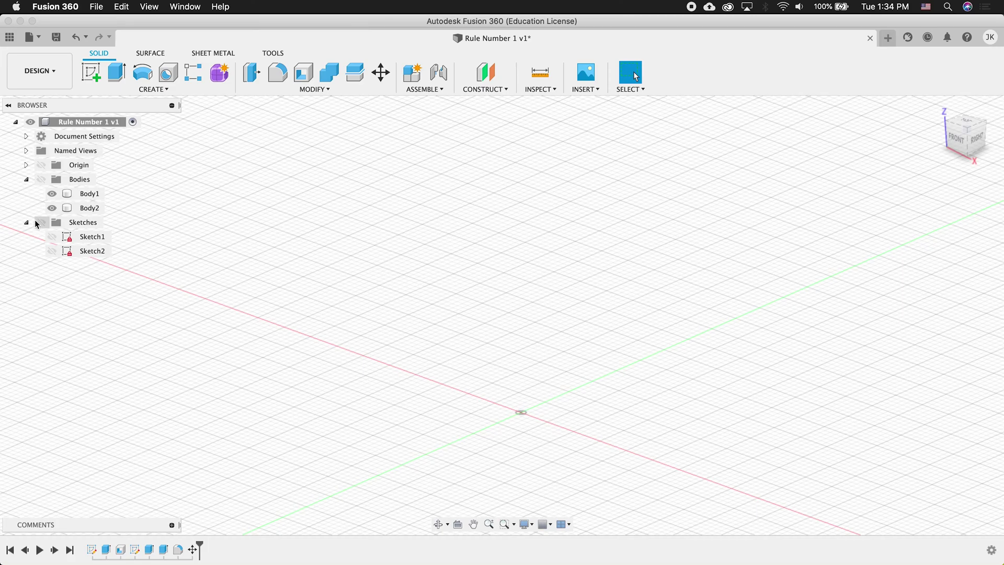
Create a standard internal component named Box under the root and make it the active component.
click(163, 88)
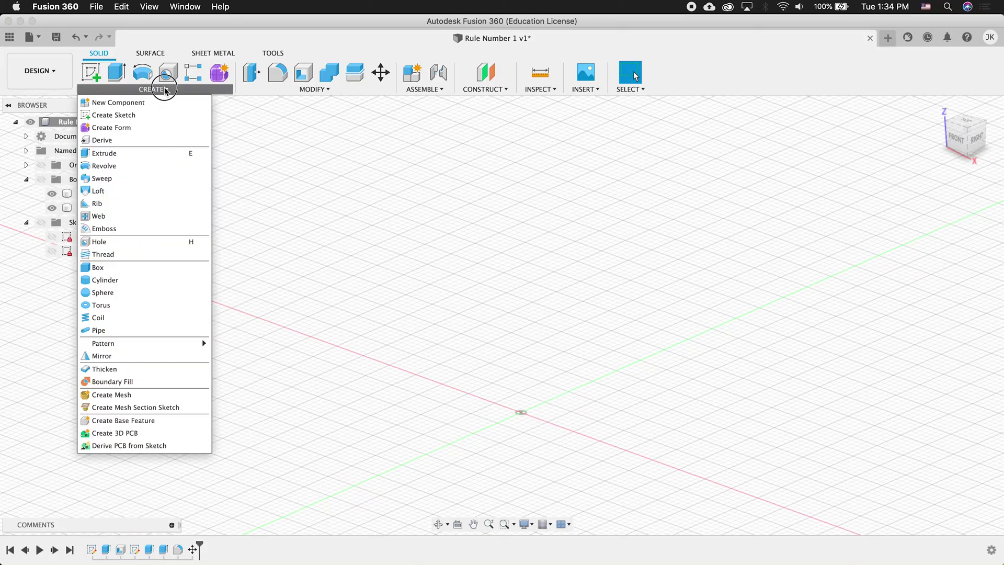
click(158, 102)
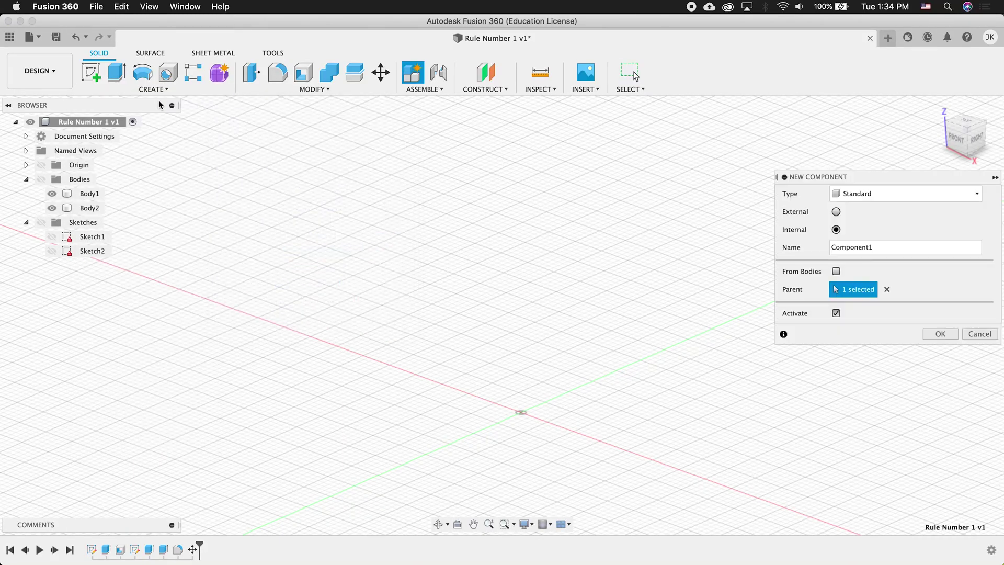
drag(847, 175, 558, 138)
click(565, 211)
double_click(565, 211)
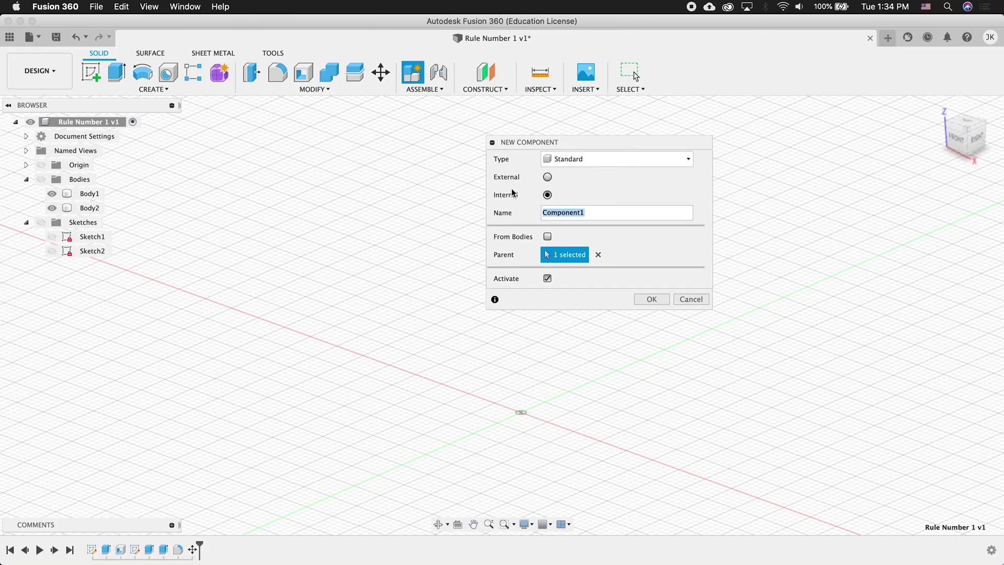
text(Box)
click(652, 299)
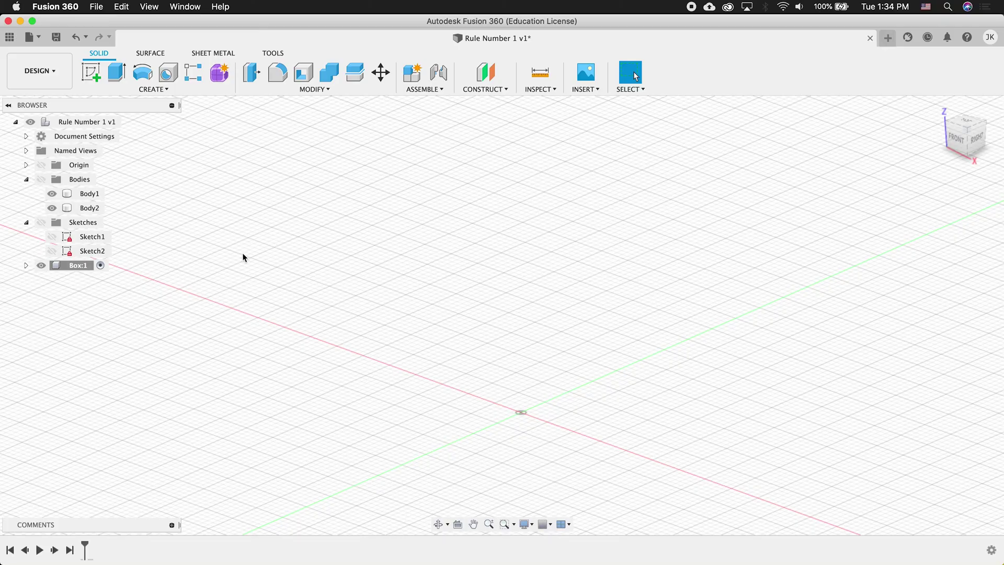
click(98, 267)
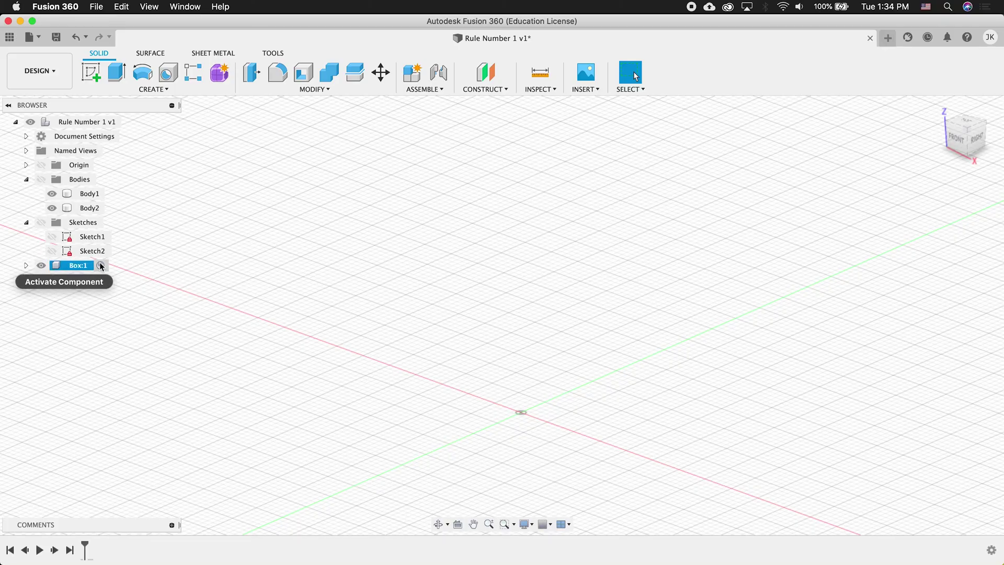
click(107, 278)
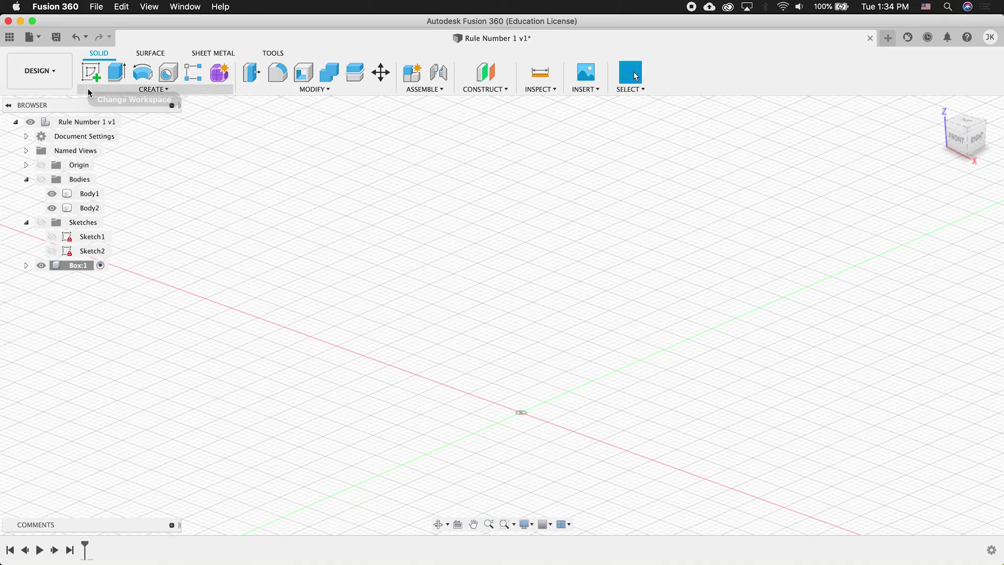
Sketch a 30 by 30 mm center rectangle at the origin on the horizontal XY plane in the Box component, and finish the sketch.
click(91, 73)
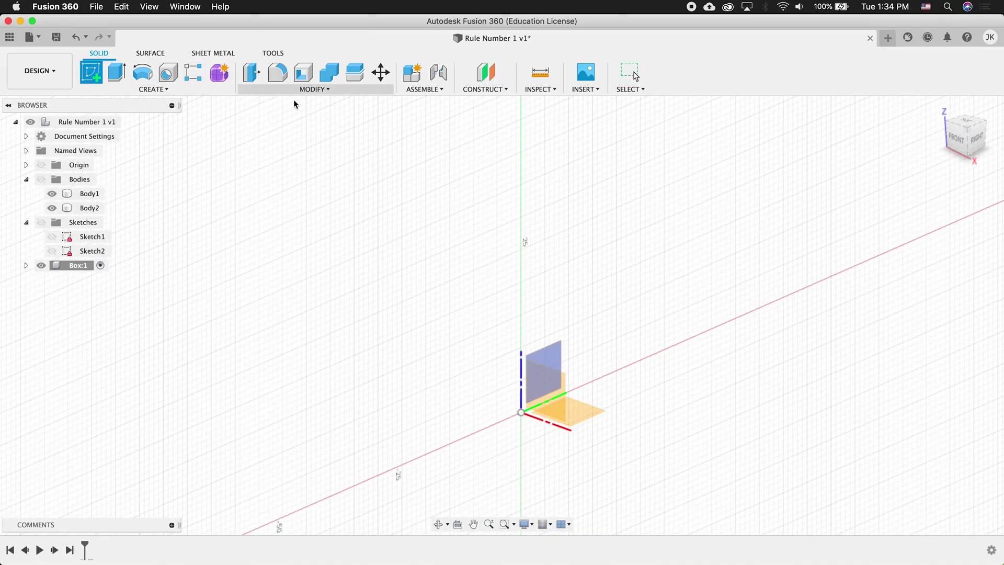
click(496, 319)
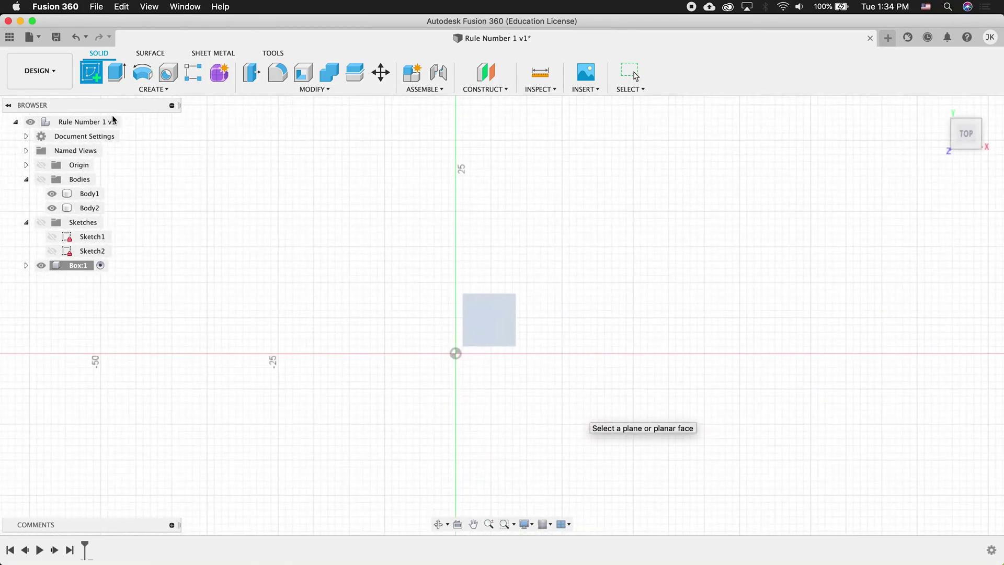
click(157, 89)
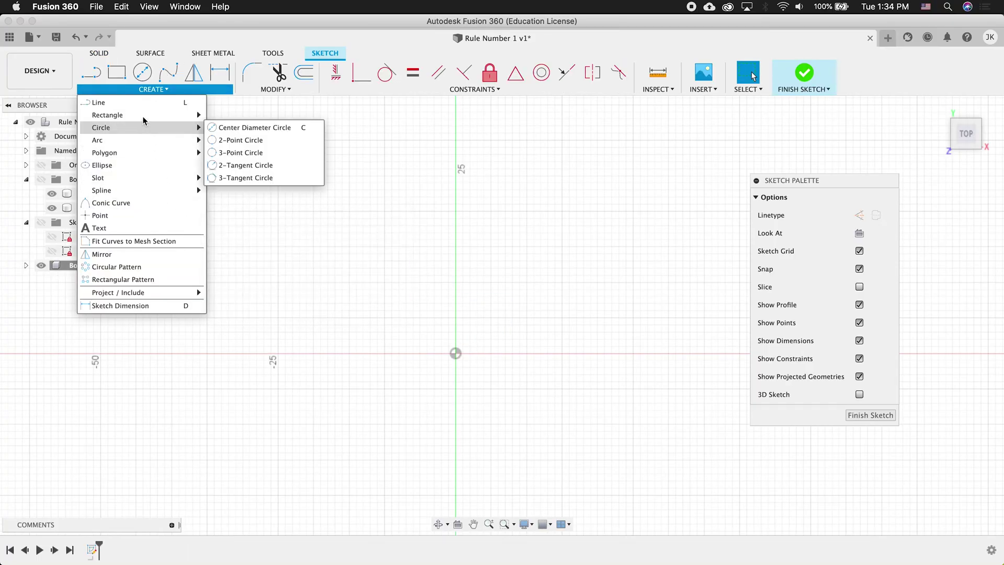
mouse_move(182, 124)
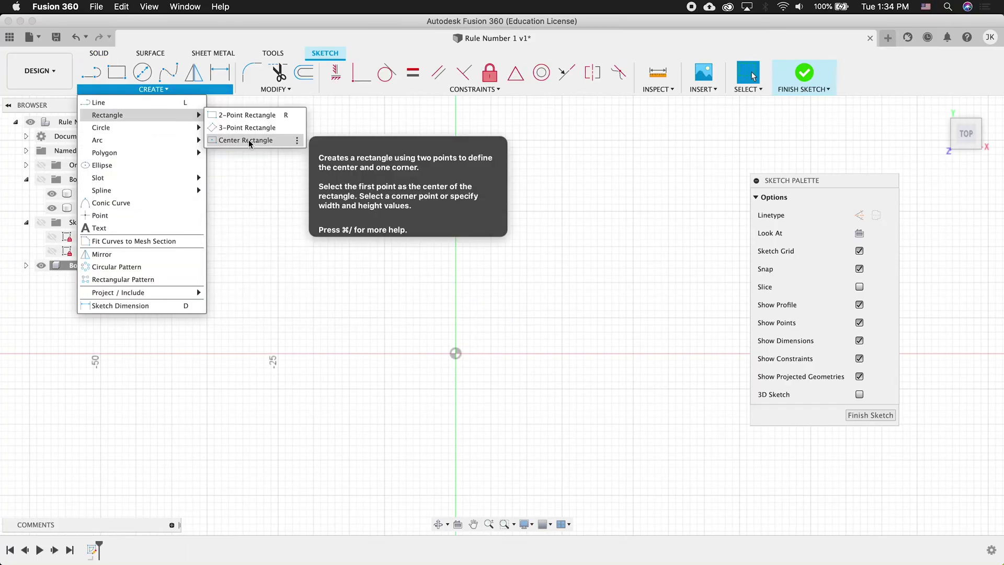
click(249, 140)
click(456, 354)
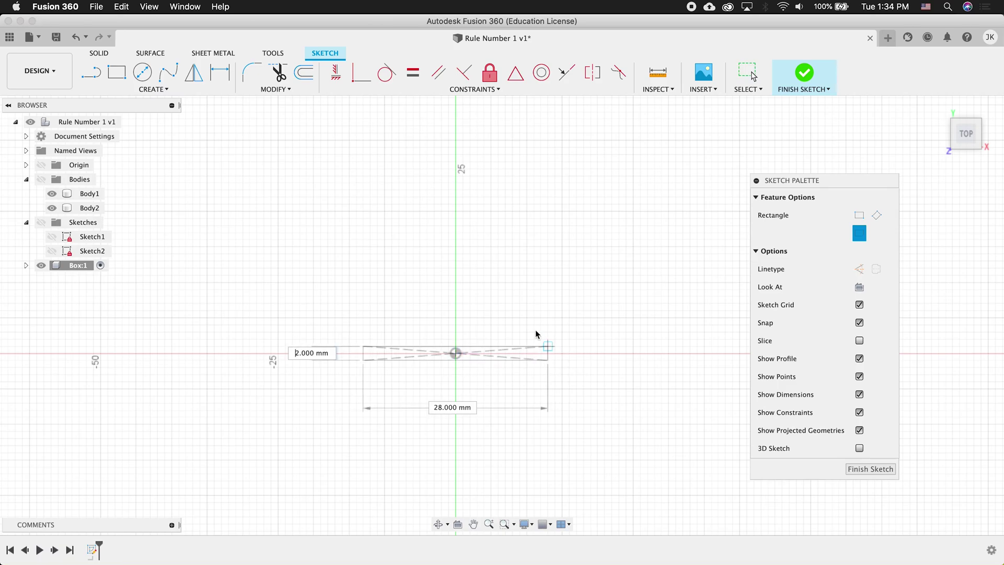
text(30)
key(Tab)
text(30)
key(Return)
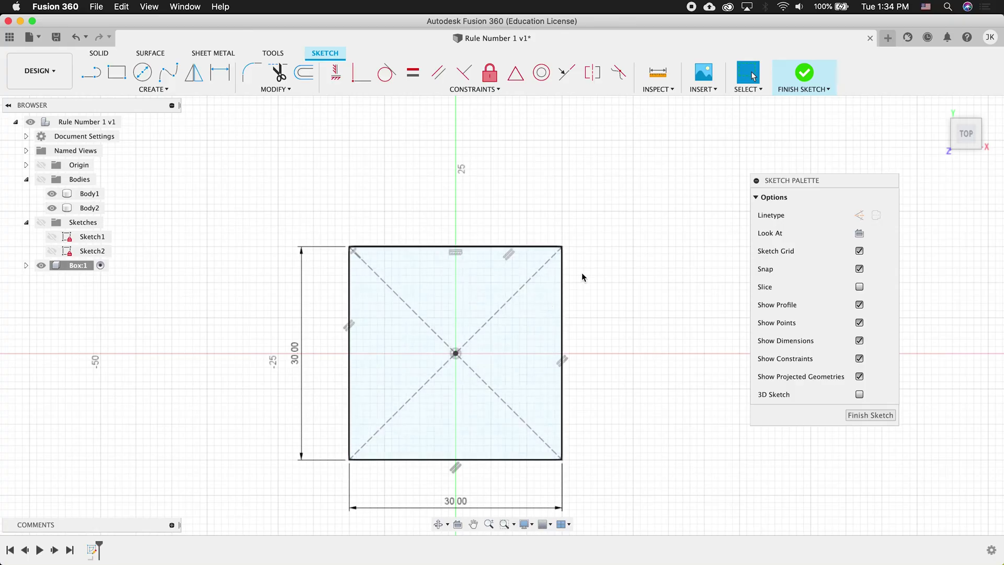
click(870, 415)
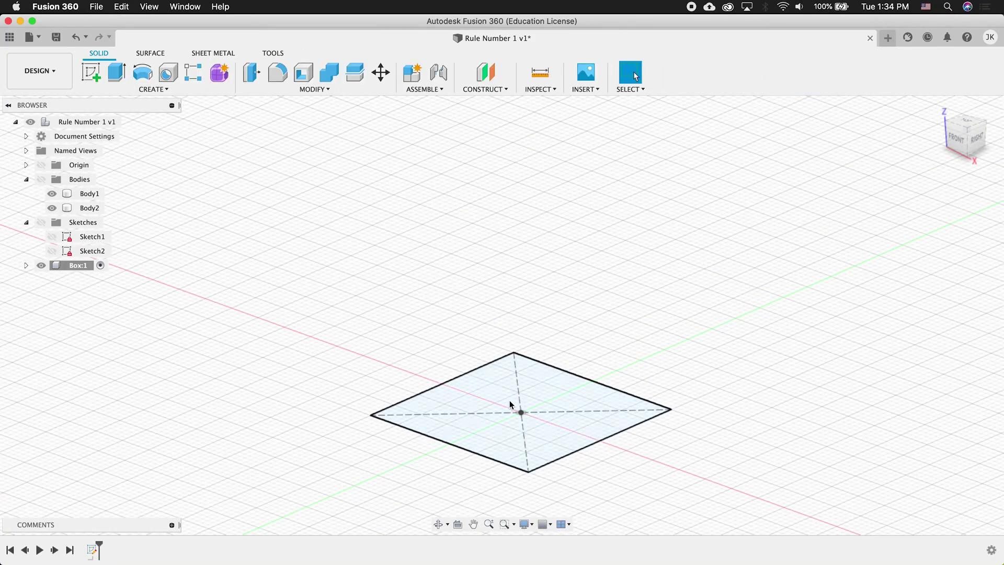
Extrude the square profile 28 mm upward as a new body.
click(121, 71)
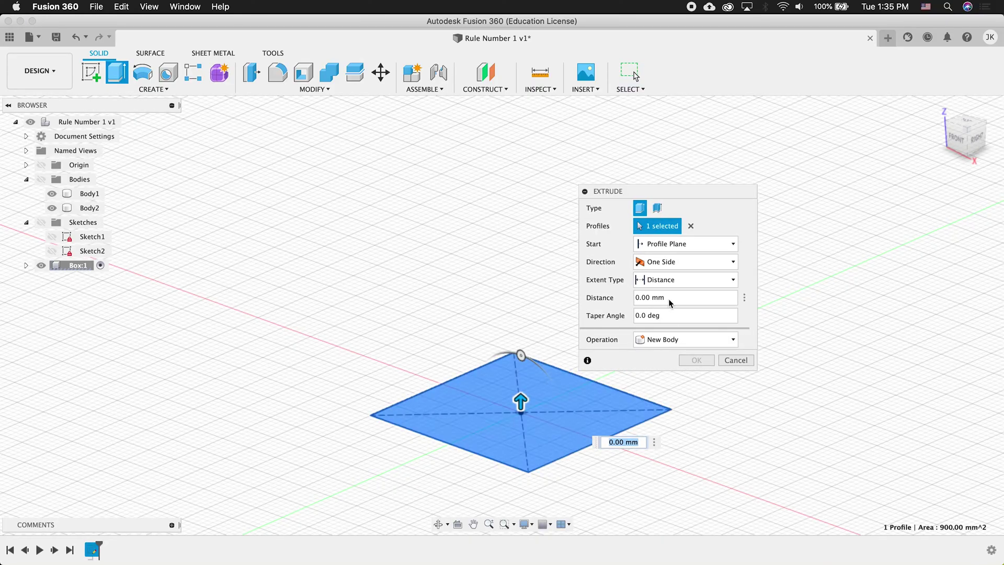
text(28)
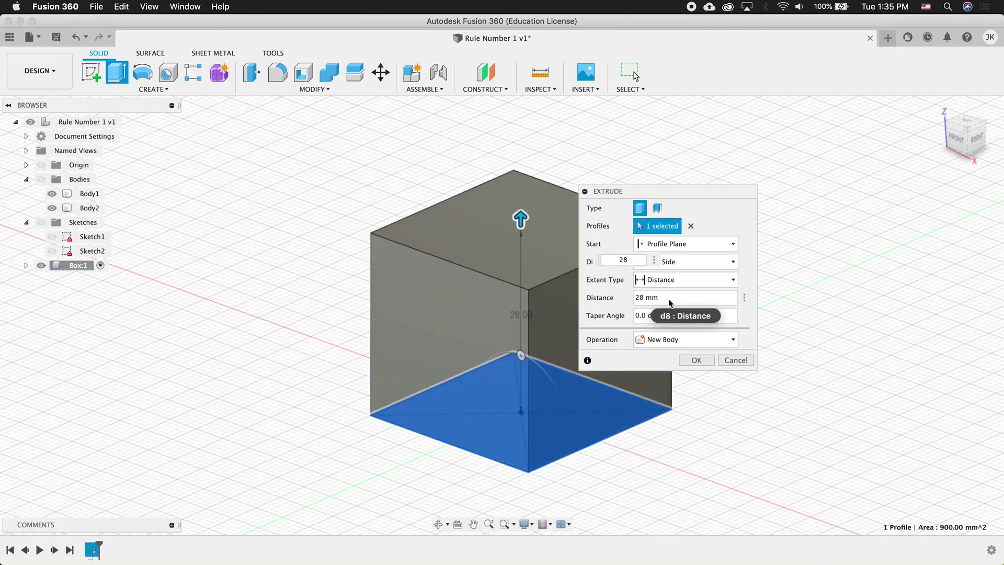
click(694, 360)
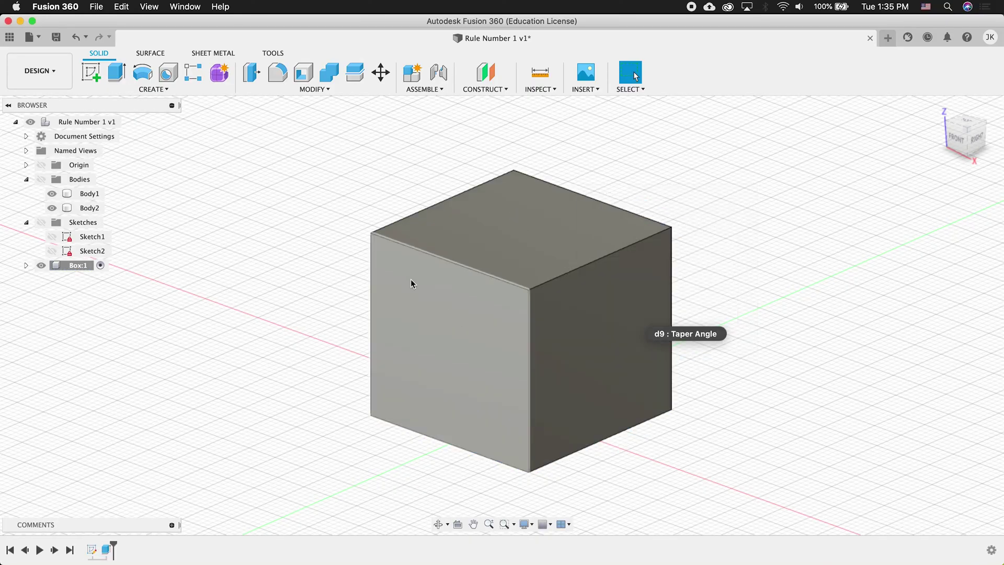
Shell the new block with a 2 mm inside thickness, removing its top face.
click(306, 73)
click(476, 220)
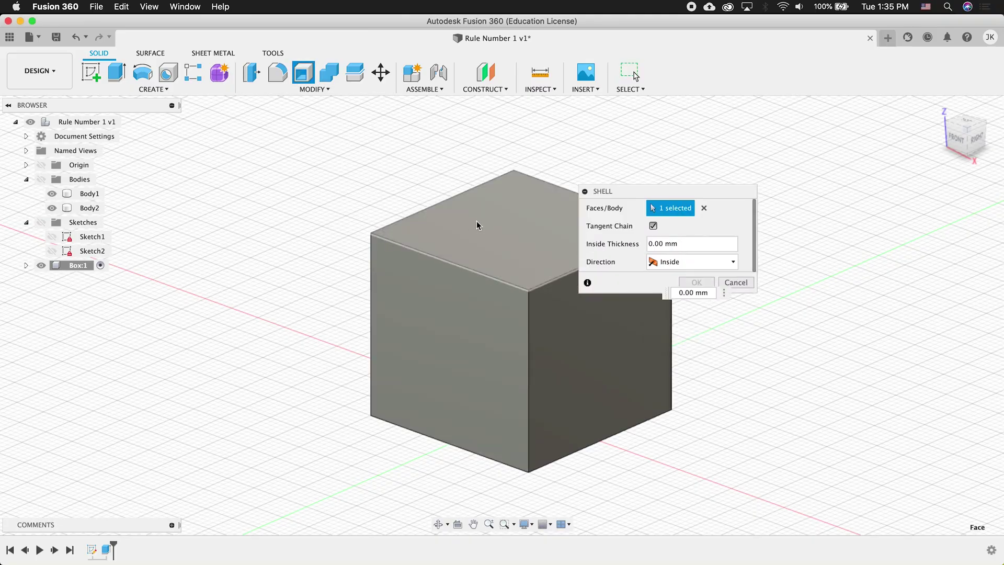
text(1)
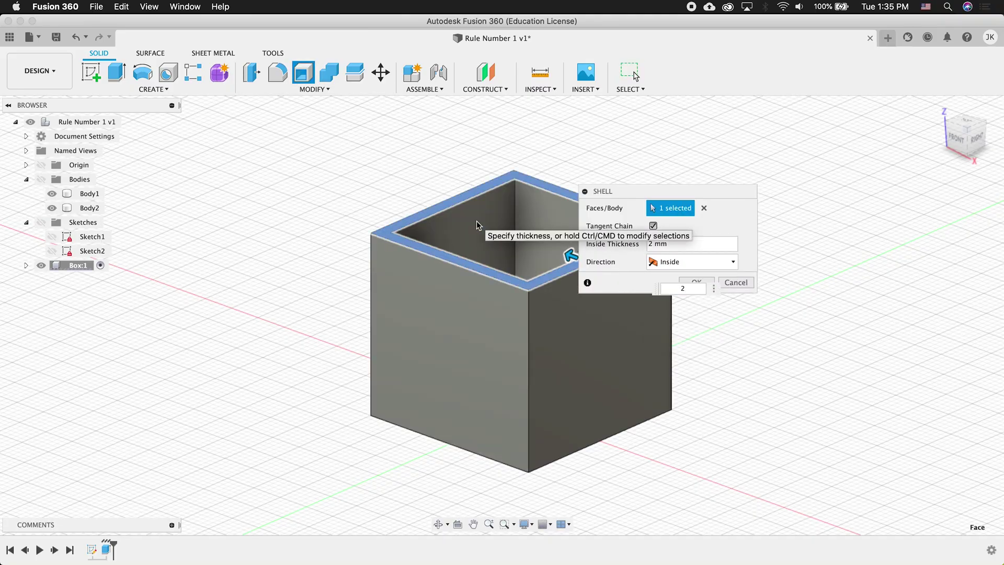
key(Return)
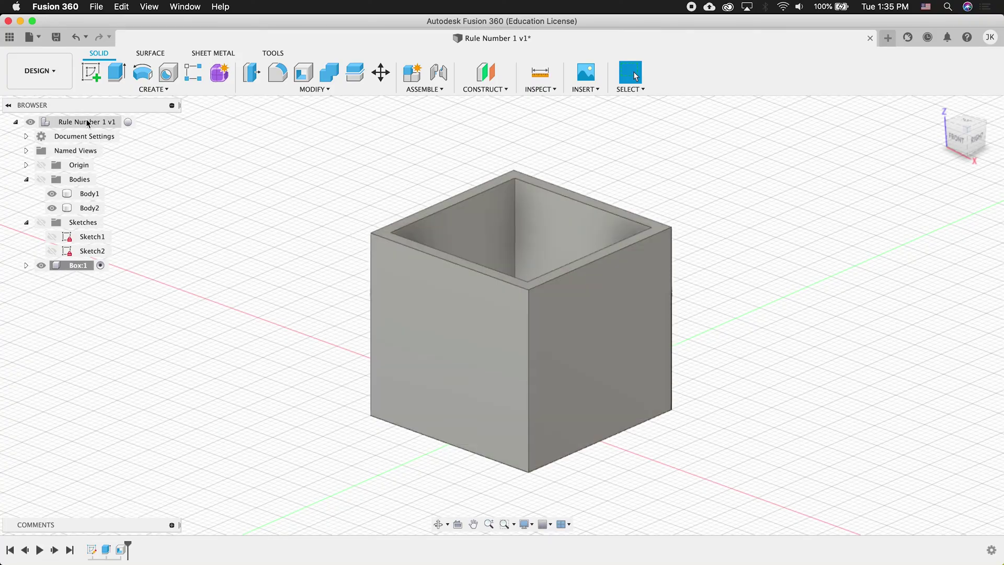
Activate the top-level component, Rule Number 1.
click(129, 122)
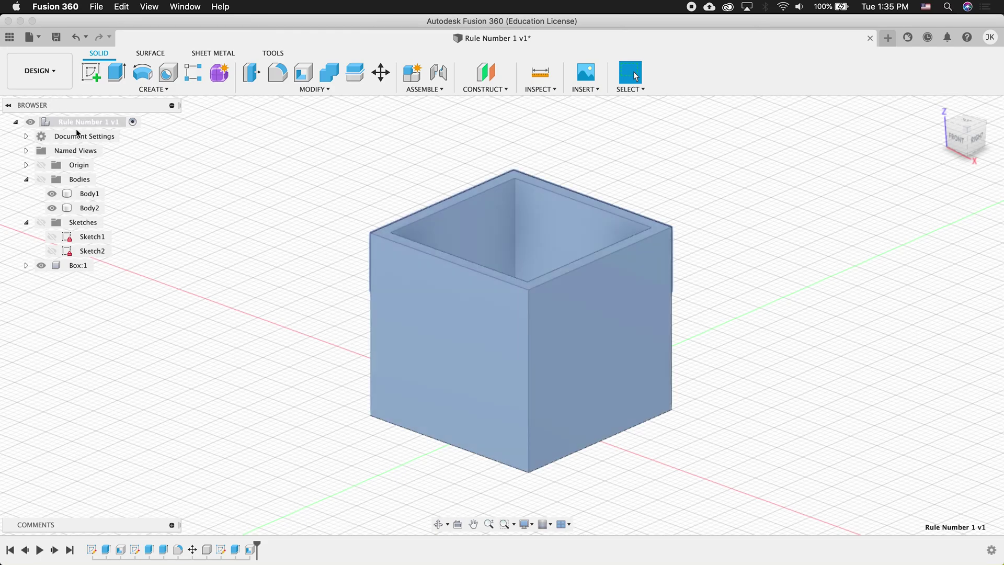
click(45, 124)
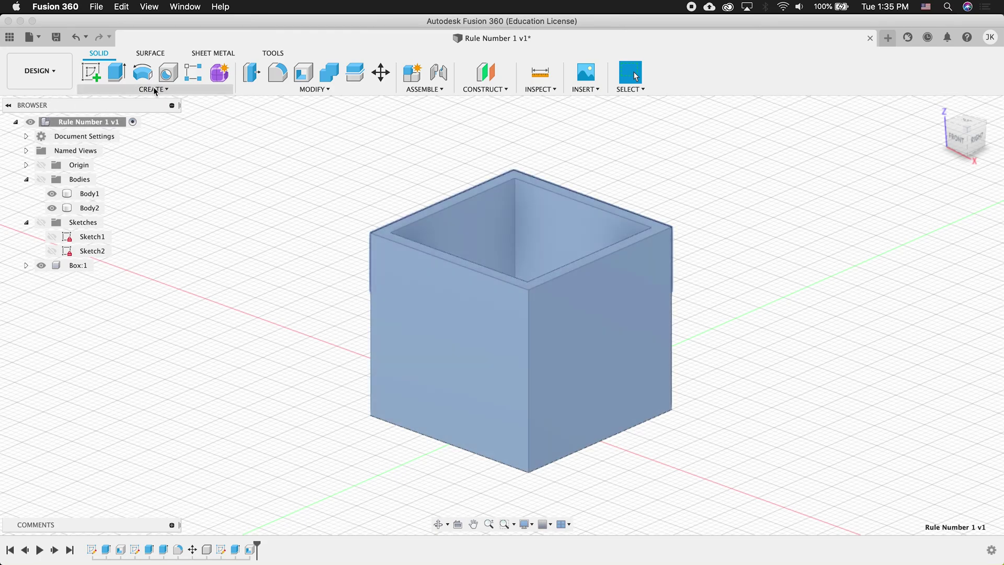
Create a new internal standard component named Lid under the top-level component and make it active.
click(154, 89)
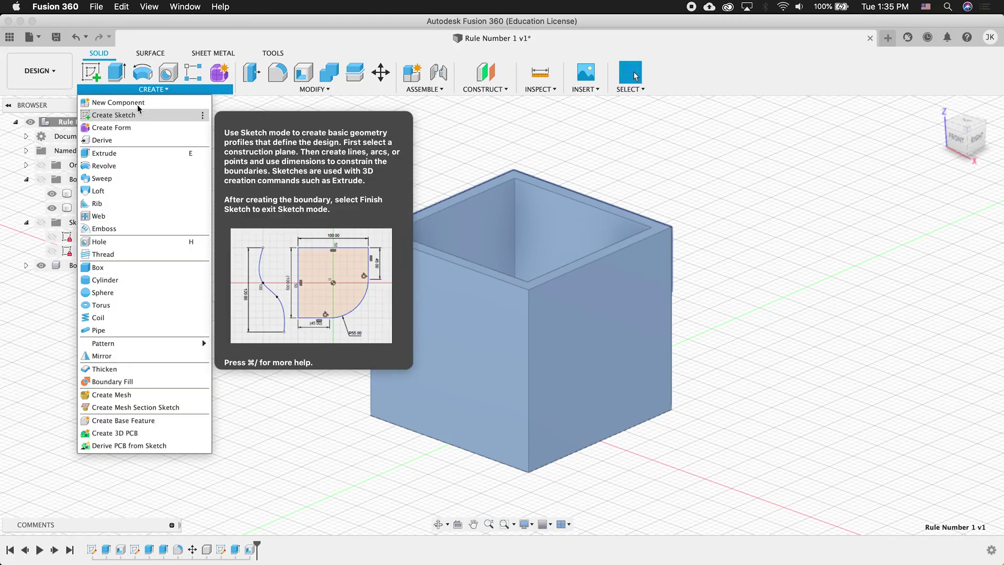
click(139, 104)
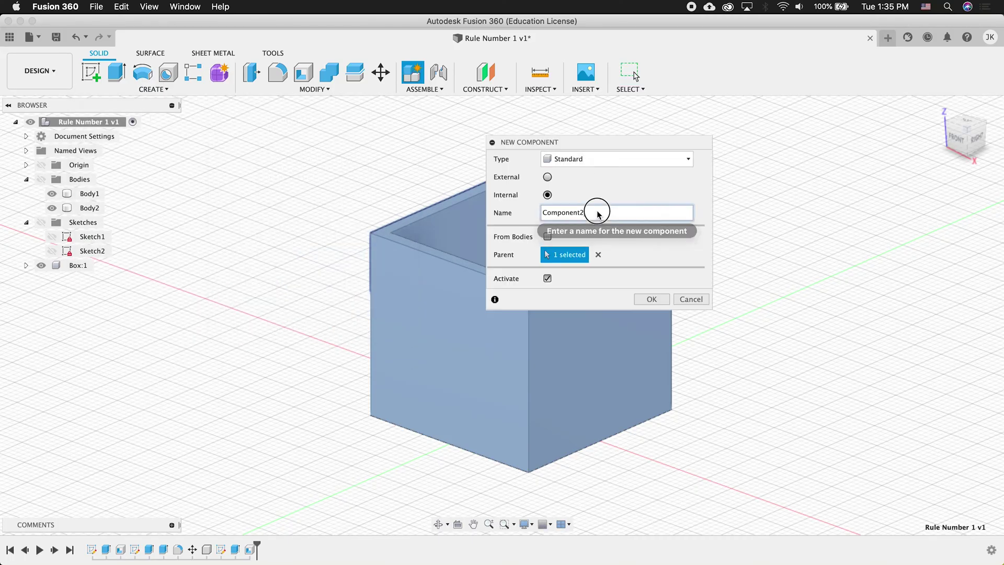
double_click(563, 212)
text(Lid)
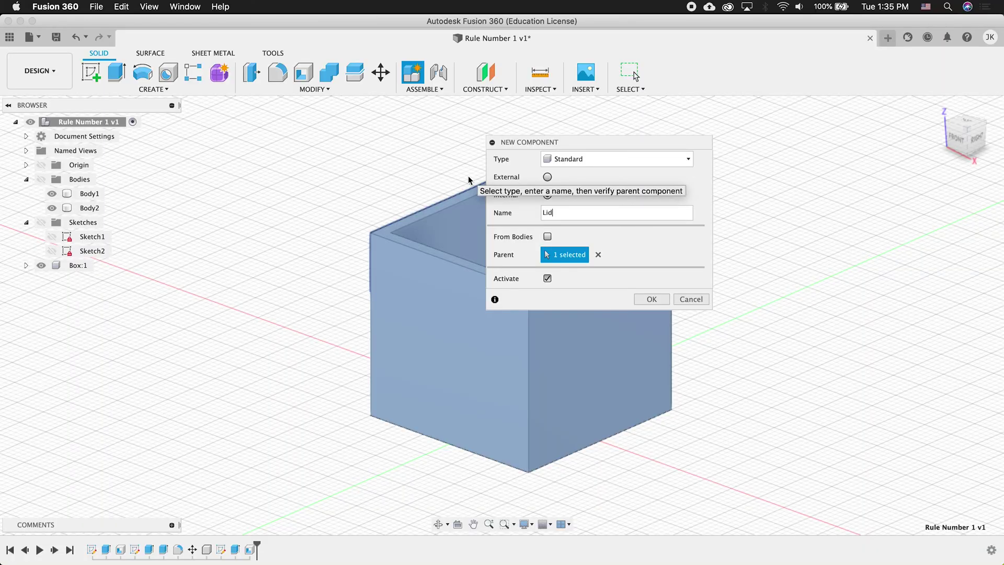
click(650, 299)
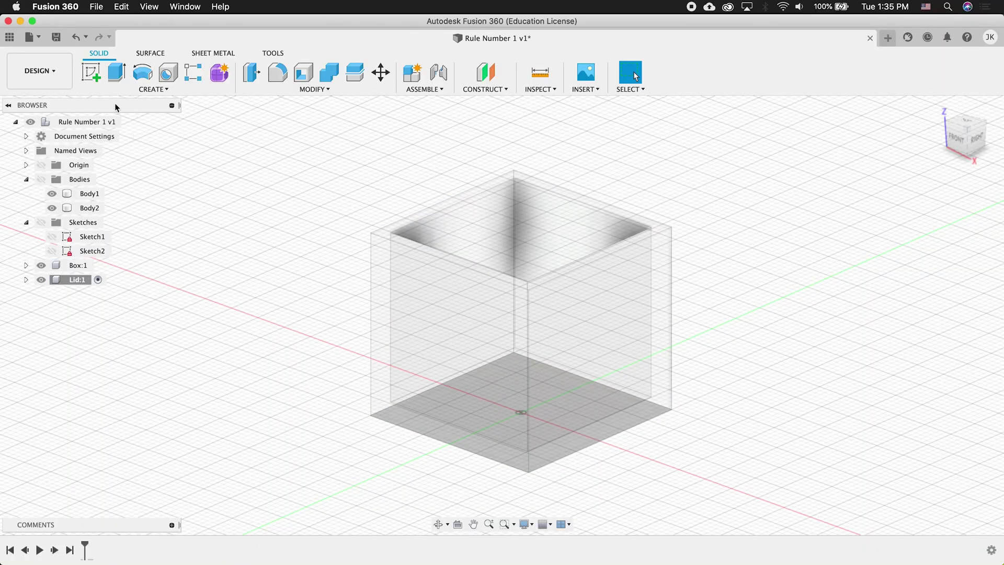
Start a sketch on the box's top rim face, project that face's inner and outer edges, and finish the sketch.
click(92, 73)
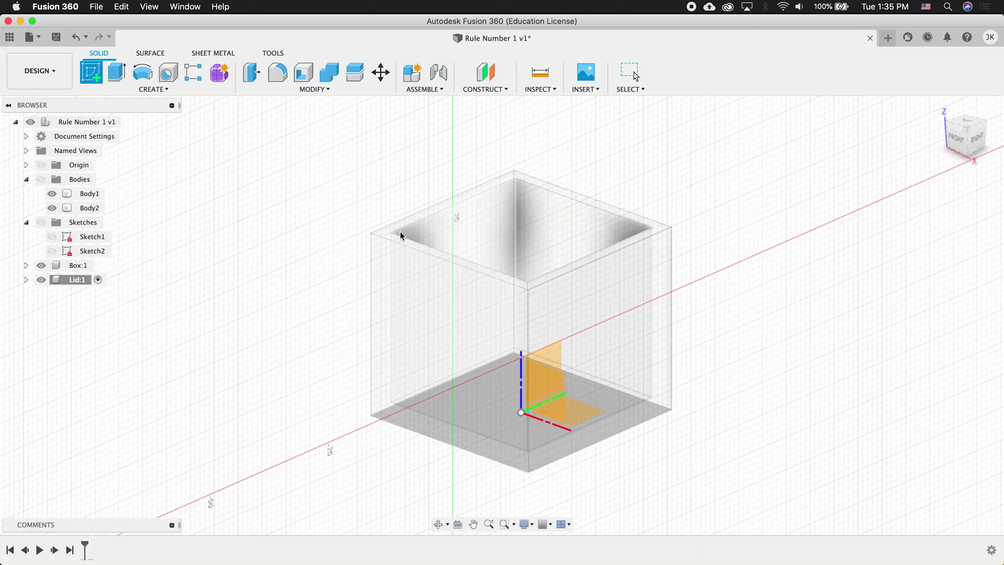
click(381, 231)
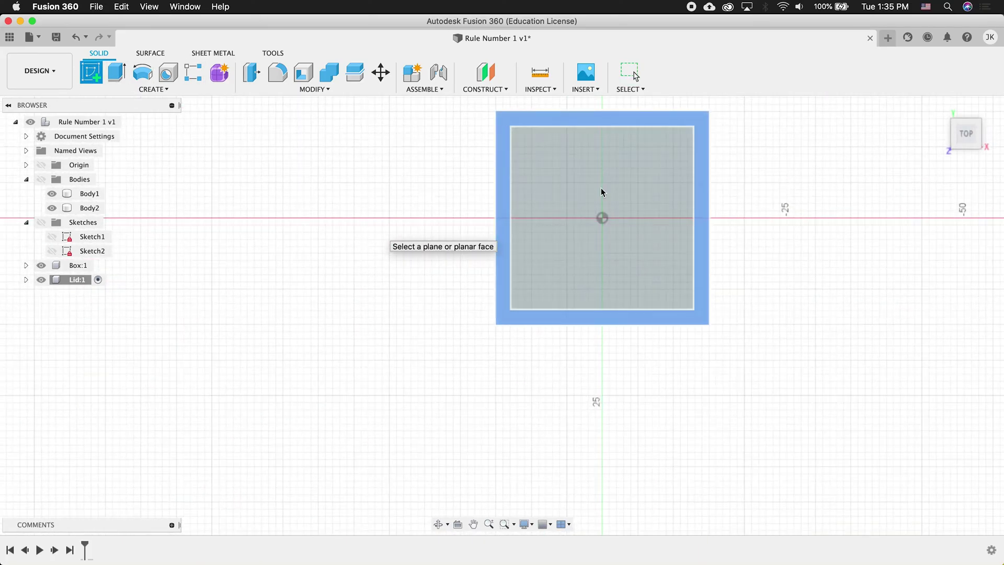
key(p)
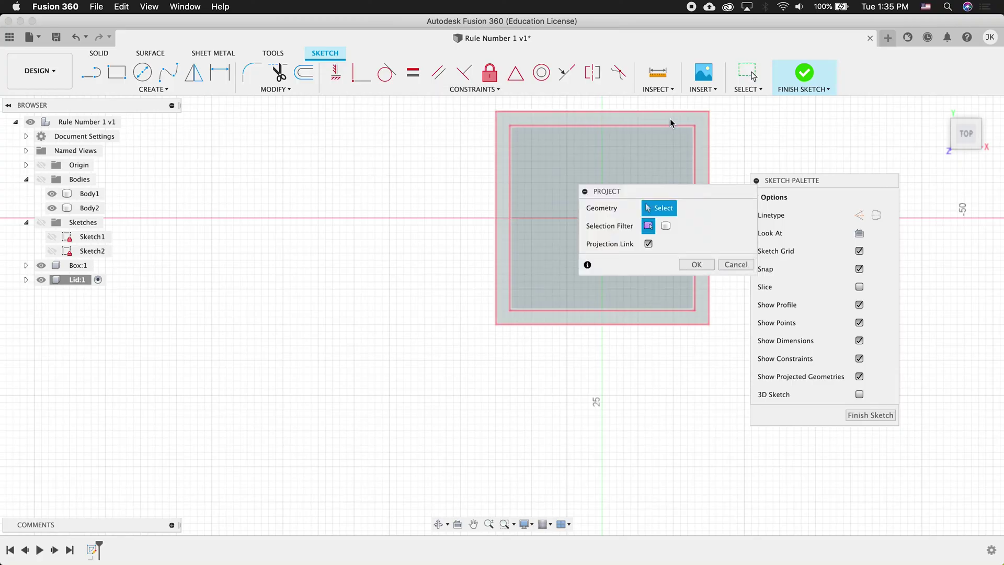
click(677, 130)
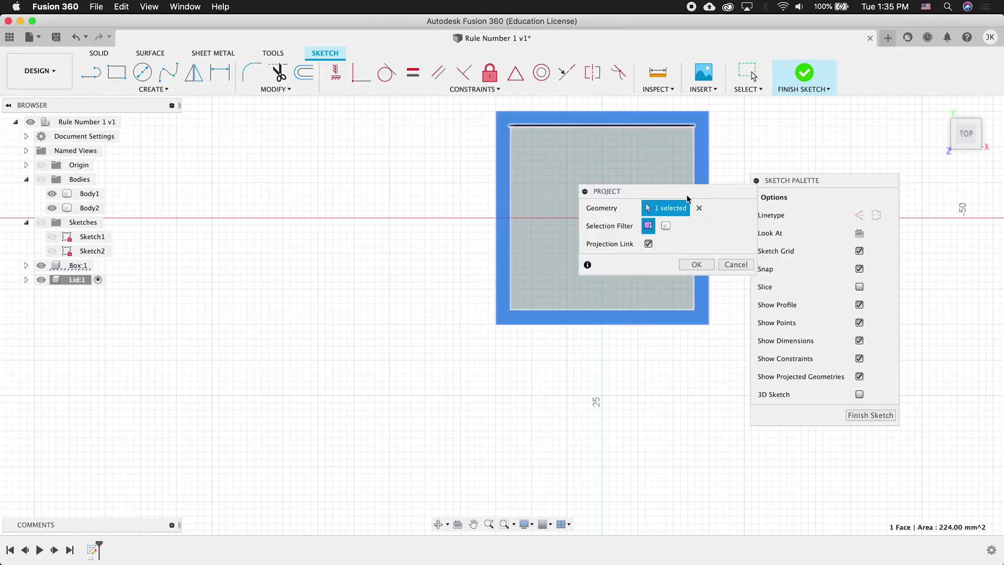
click(696, 264)
click(879, 415)
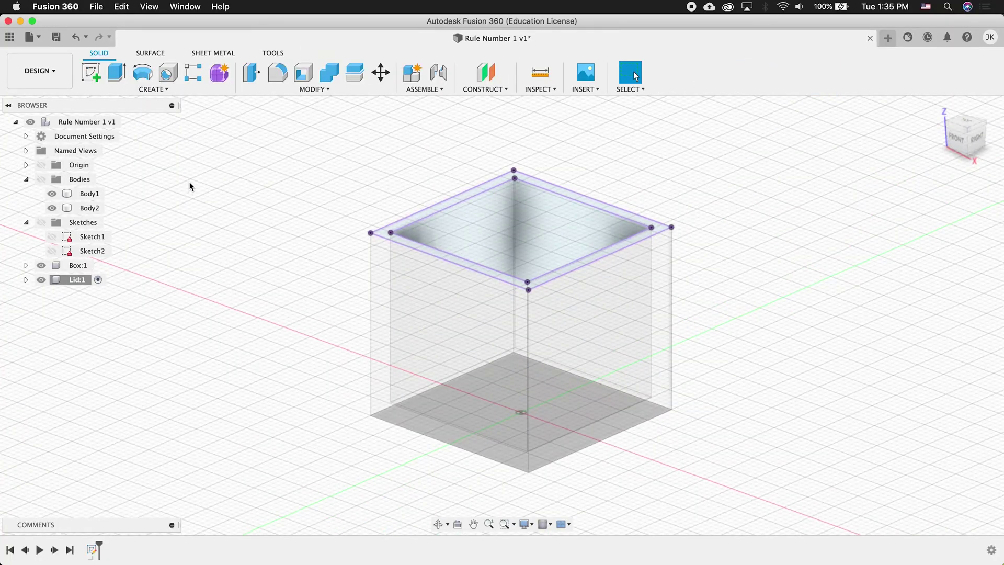
Extrude the inner square profile -2 mm down into the box opening as a new body.
click(117, 72)
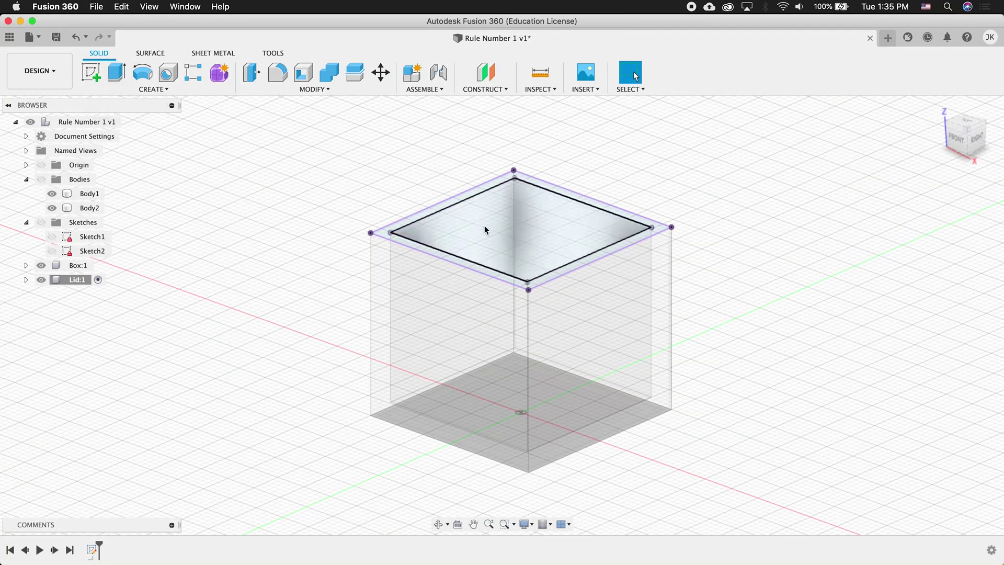
click(497, 230)
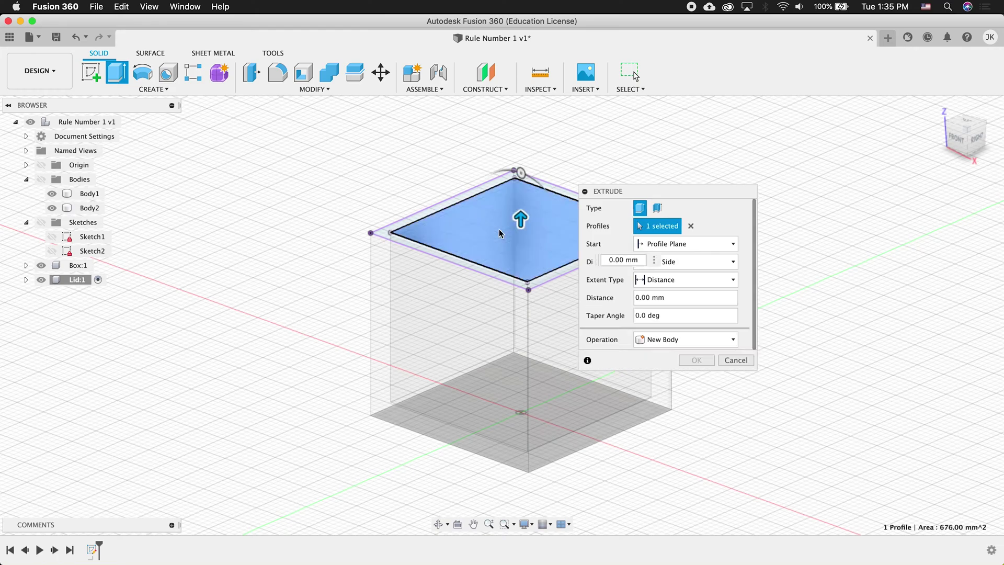
text(-2)
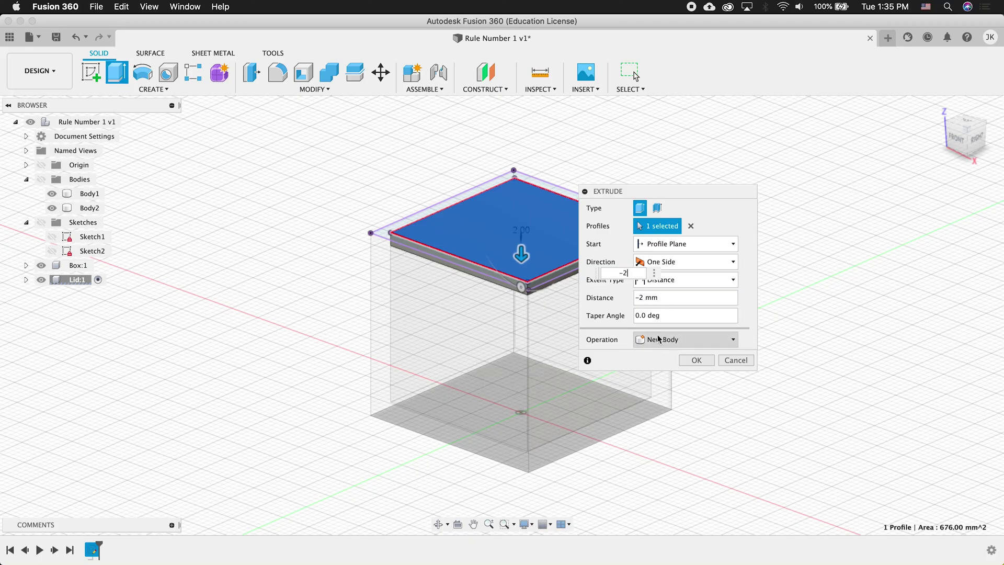
click(697, 356)
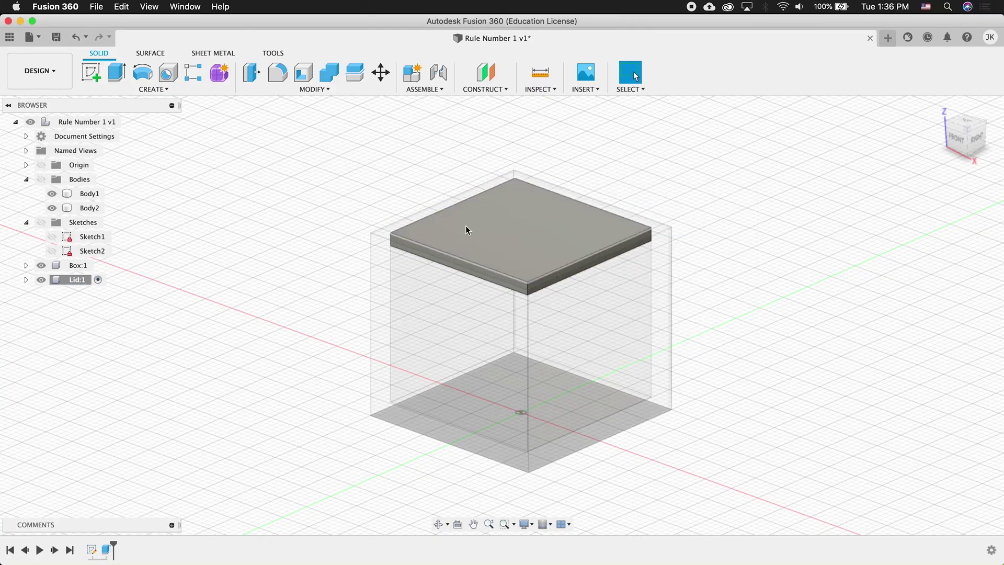
Show the Lid's projected rim sketch and extrude its ring and inner square profiles upward, matching the thickness of the inner plug.
click(26, 280)
click(37, 322)
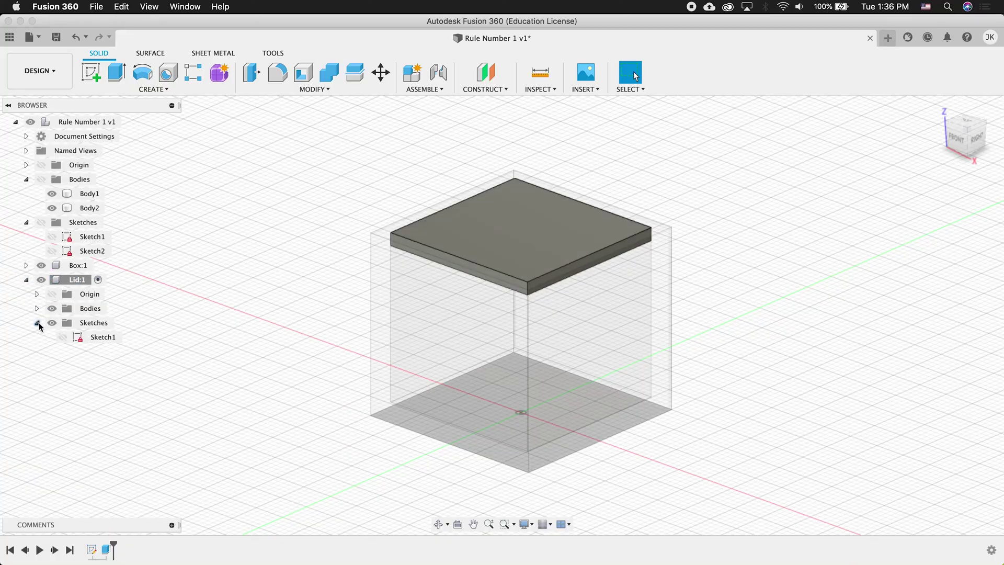
click(63, 337)
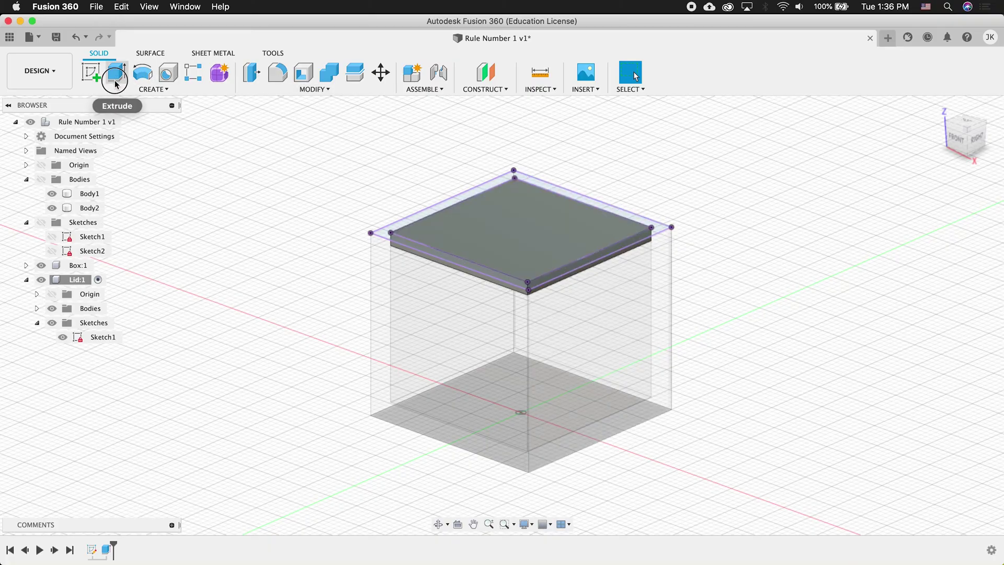
key(e)
click(489, 202)
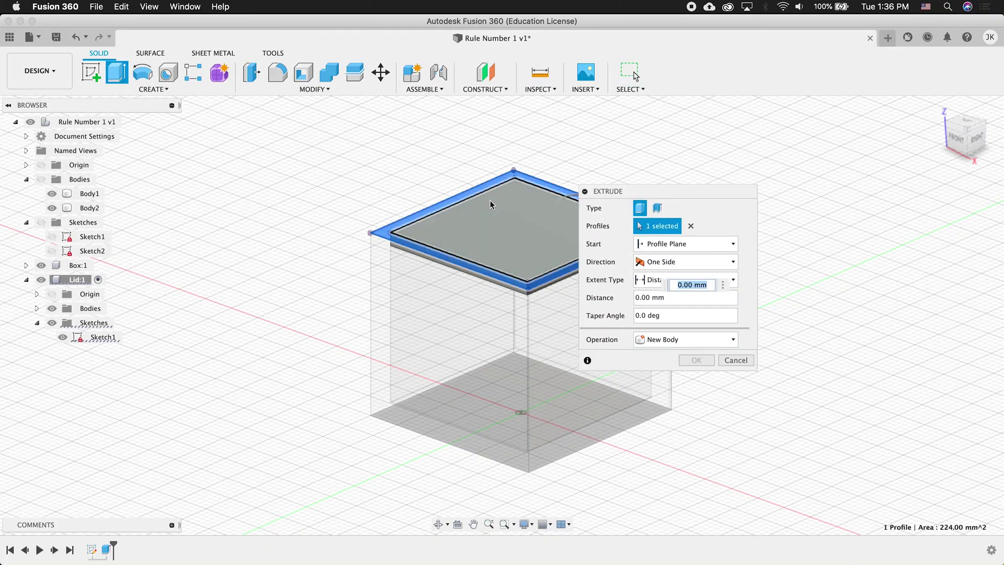
click(490, 213)
text(3)
key(Return)
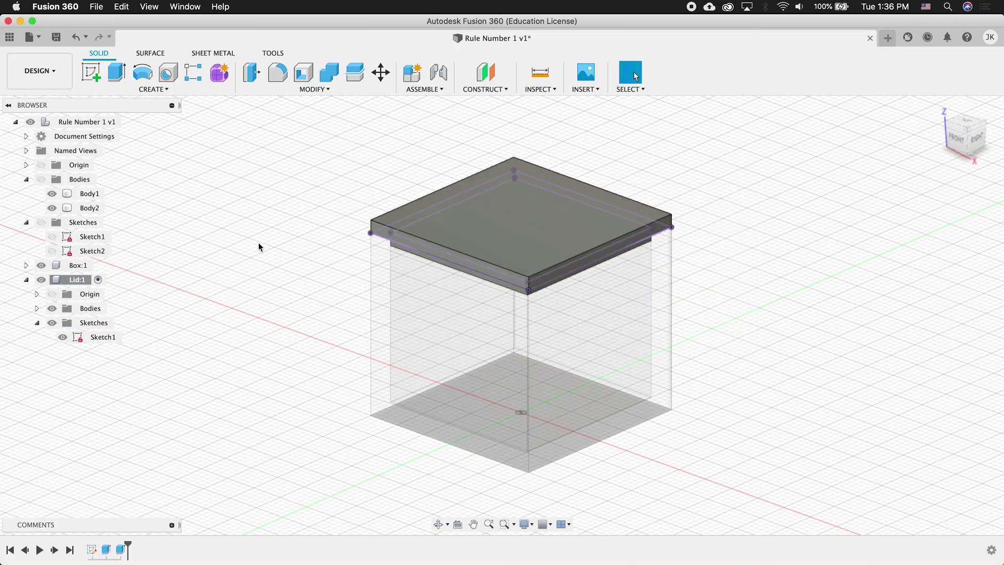
Fillet all of the lid's faces with a 0.5 mm radius and hide the Lid's sketch.
drag(314, 117, 782, 318)
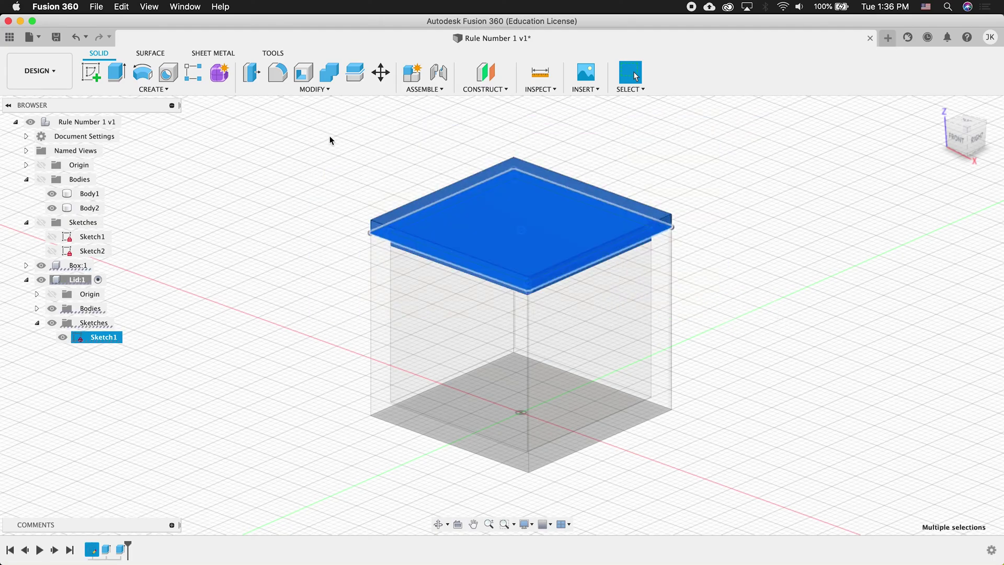
click(282, 82)
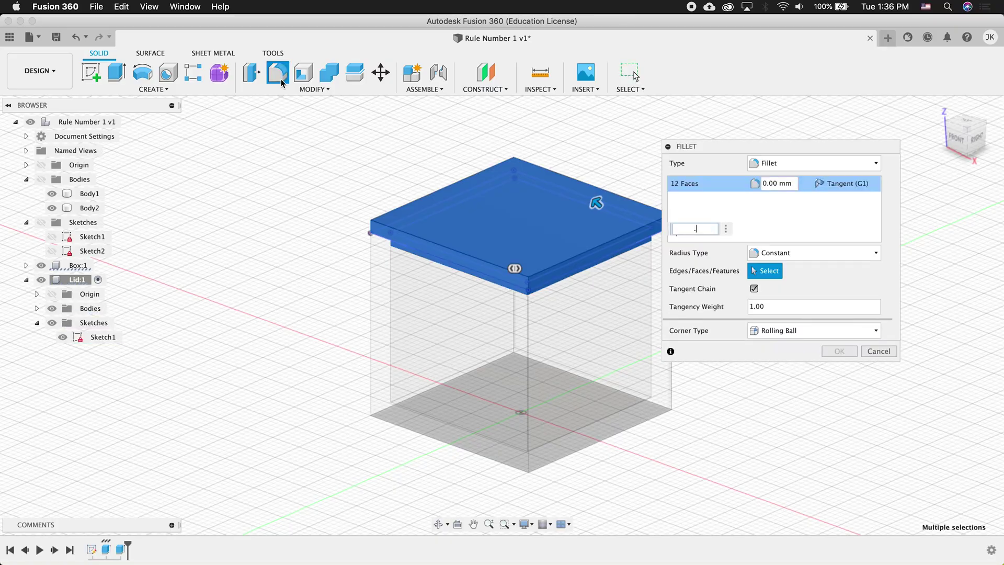
text(.5)
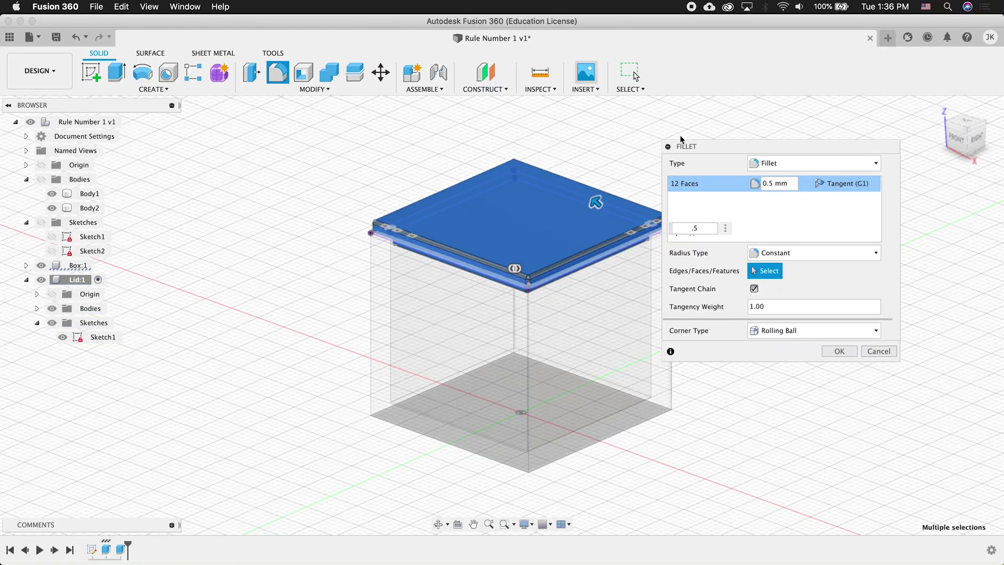
click(839, 351)
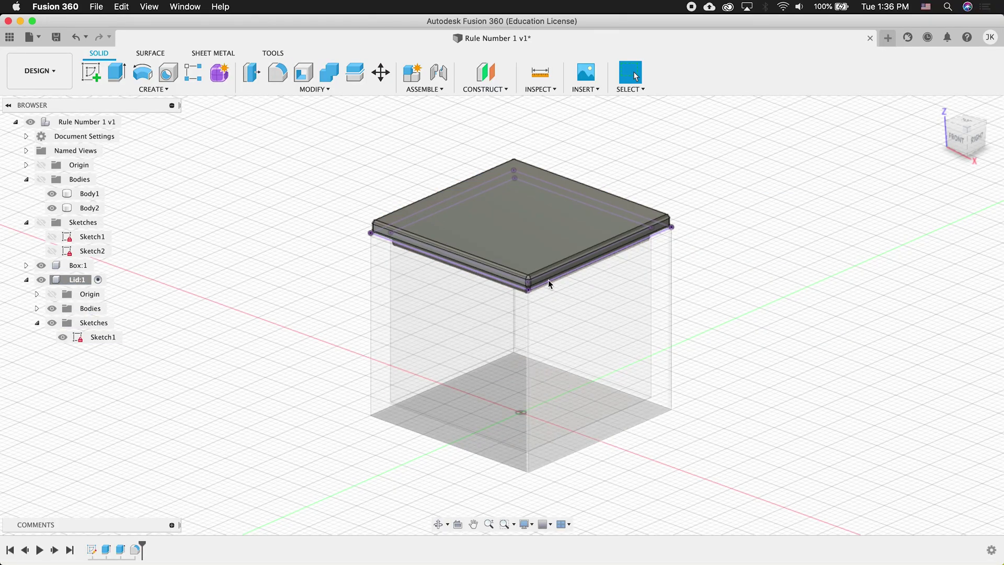
click(62, 336)
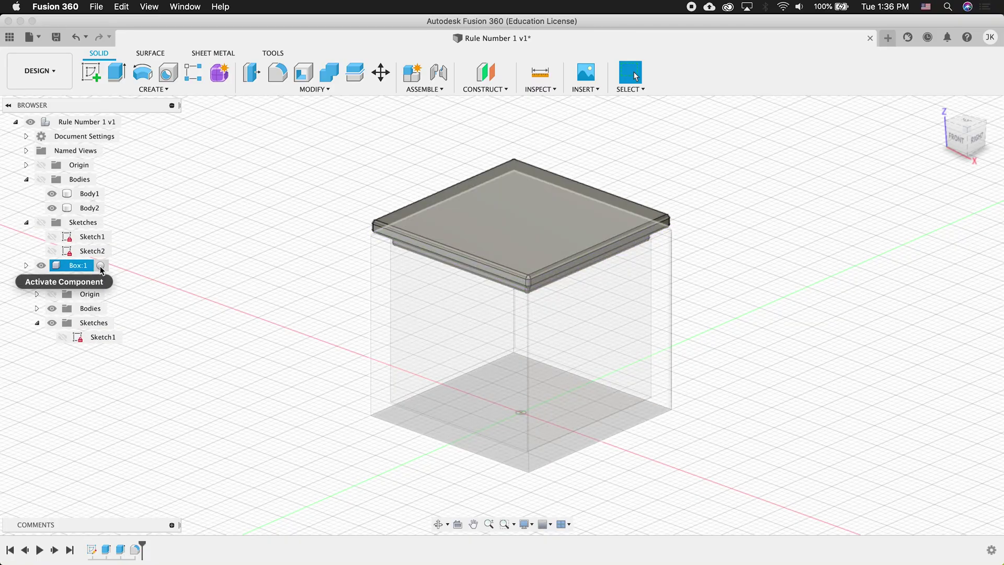
Activate the Box component and isolate it.
click(100, 266)
click(295, 354)
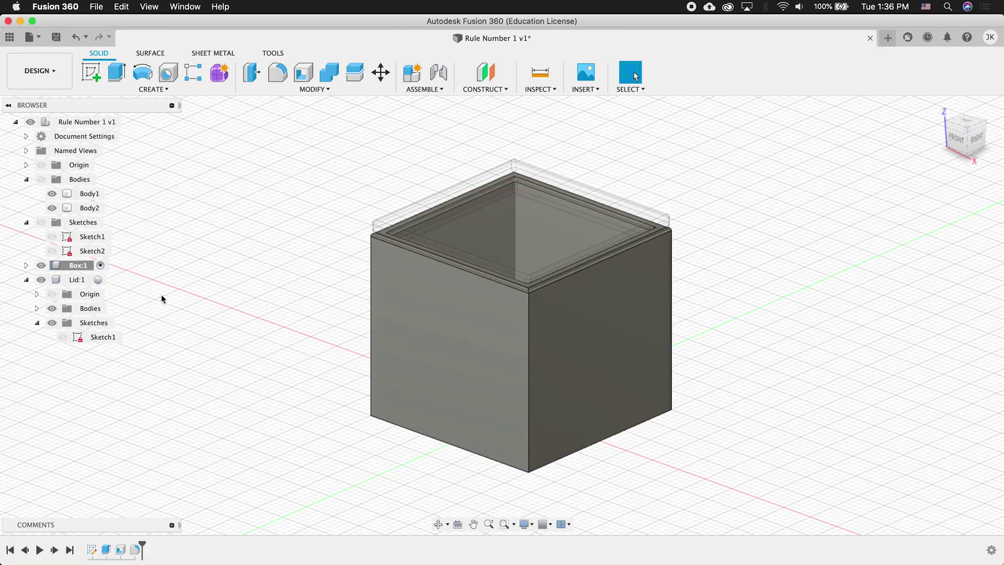
right_click(81, 265)
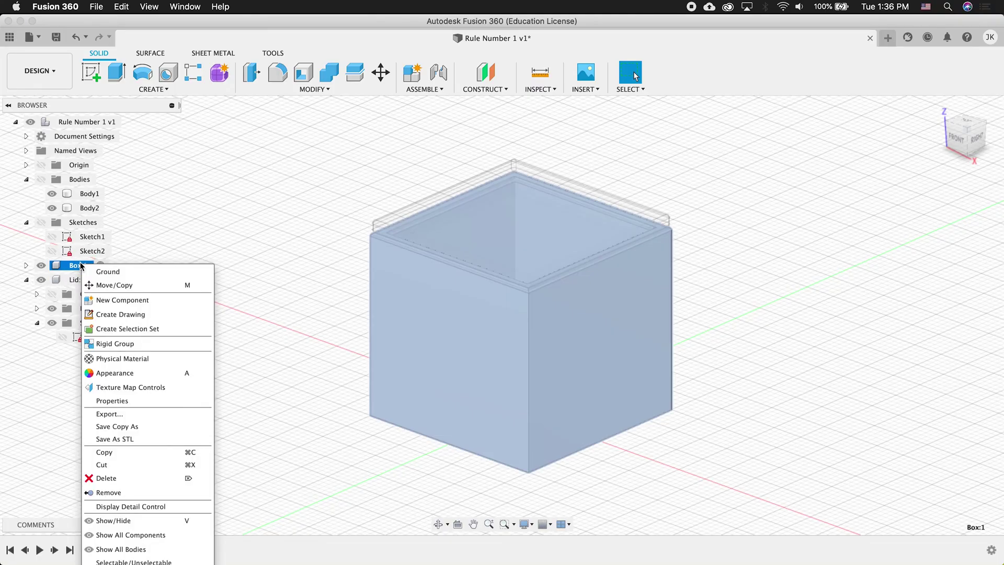
mouse_move(204, 493)
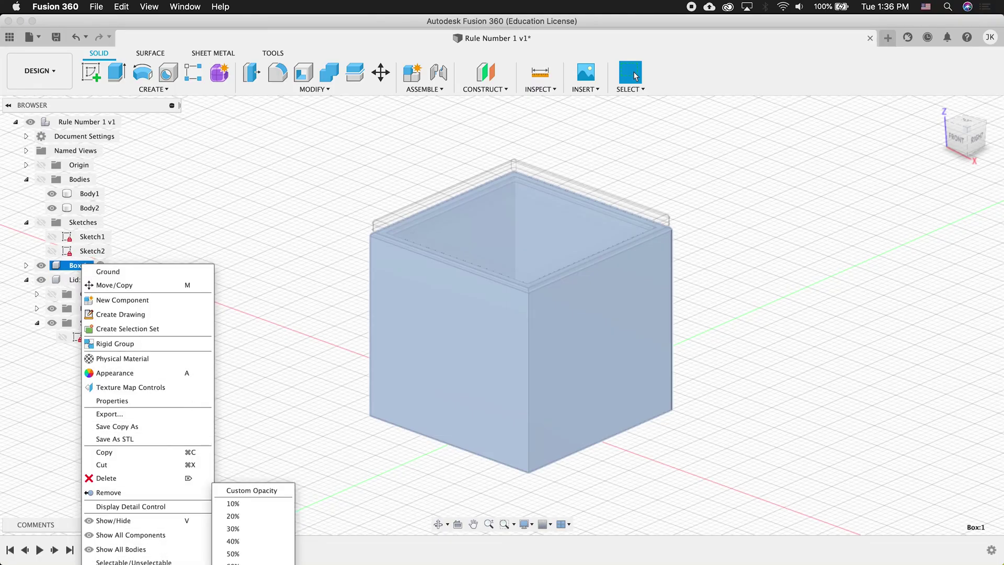
key(Escape)
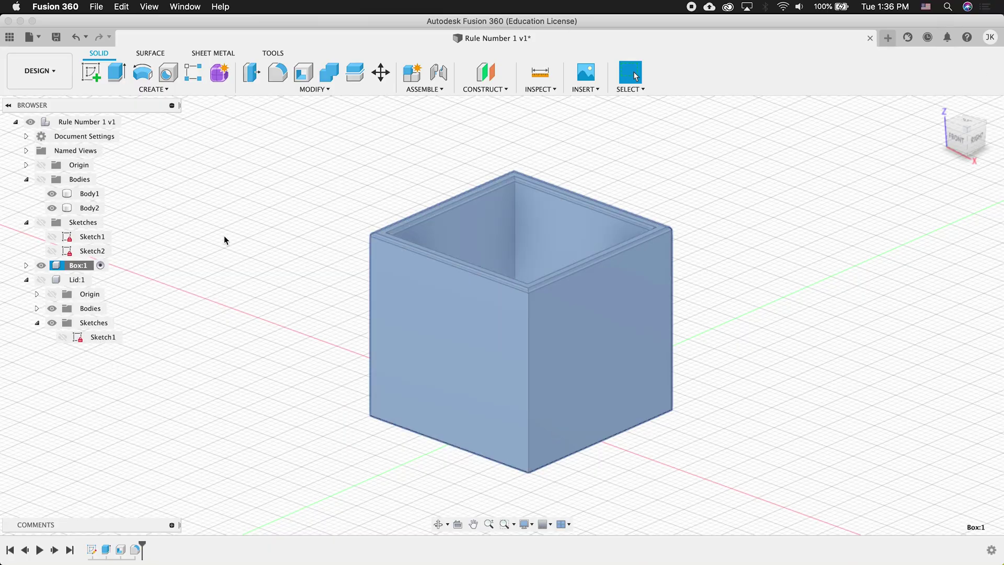
Fillet all faces and edges of the box with a 0.5 mm radius.
click(278, 76)
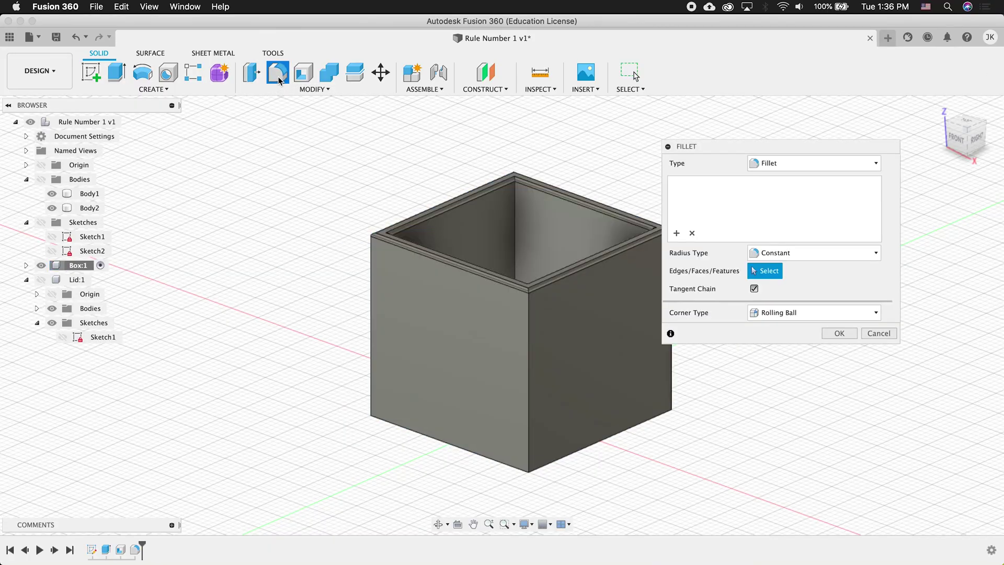
drag(267, 127, 748, 515)
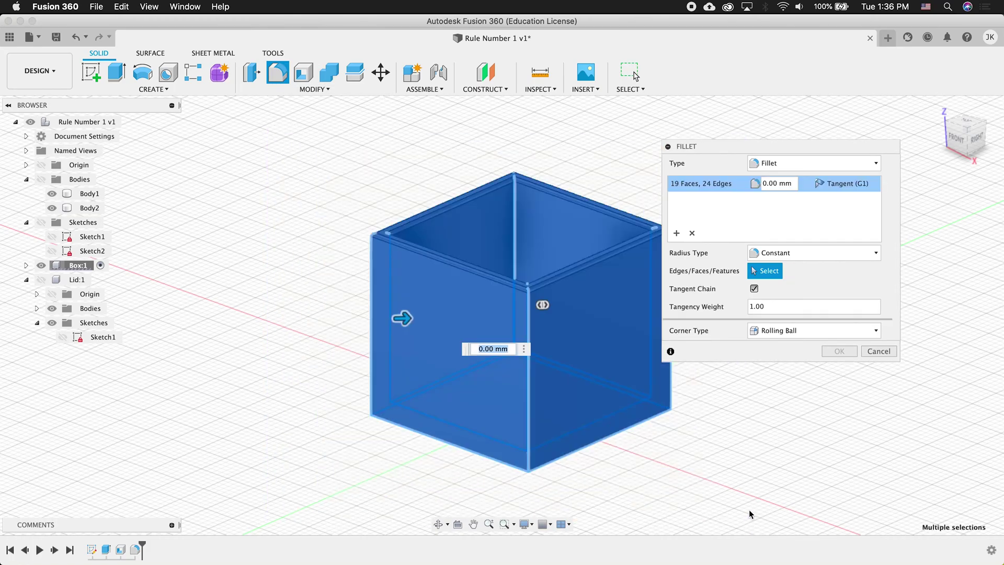
text(.5)
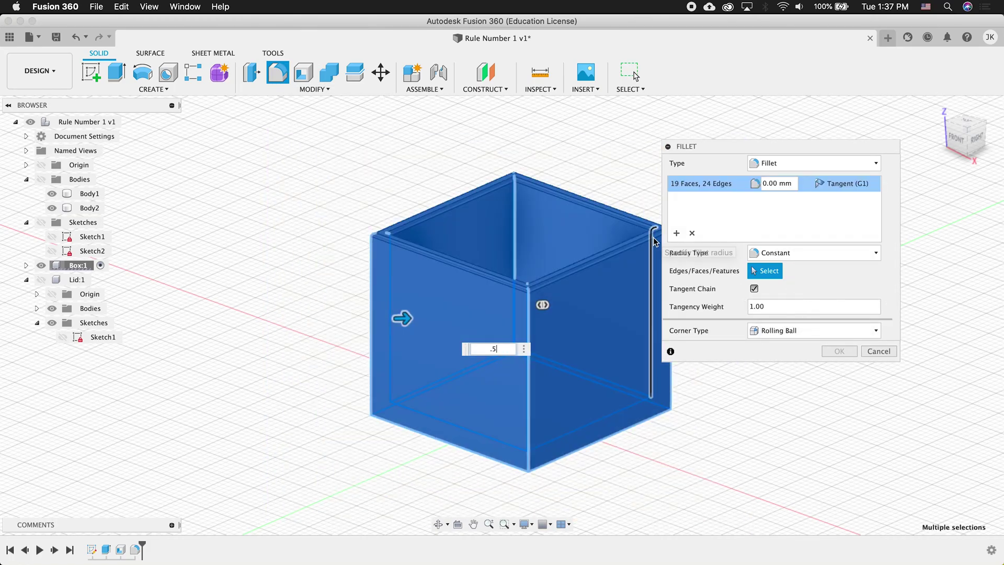
click(834, 353)
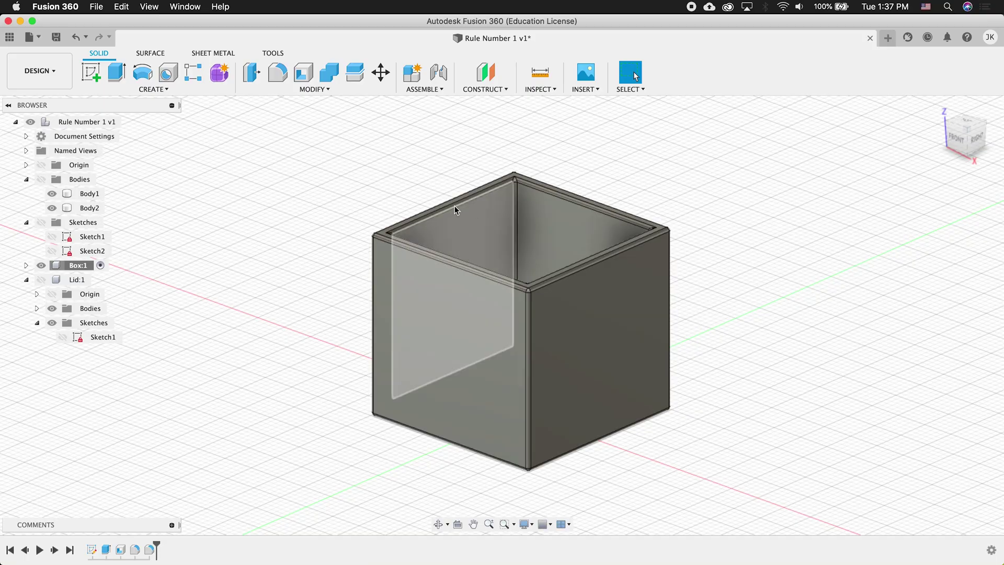
Make the Lid component visible again and unisolate the Box component.
click(43, 283)
click(42, 280)
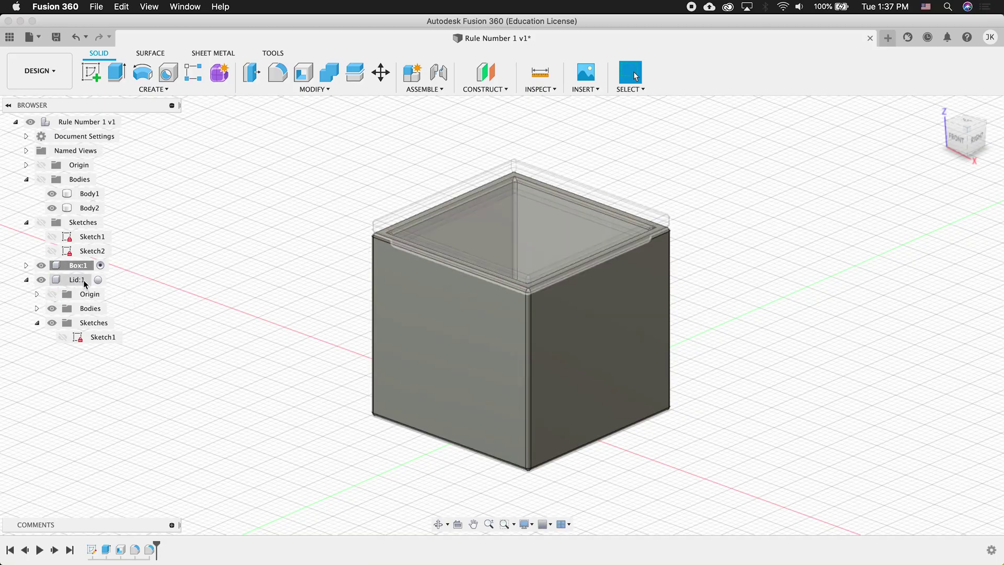
right_click(80, 267)
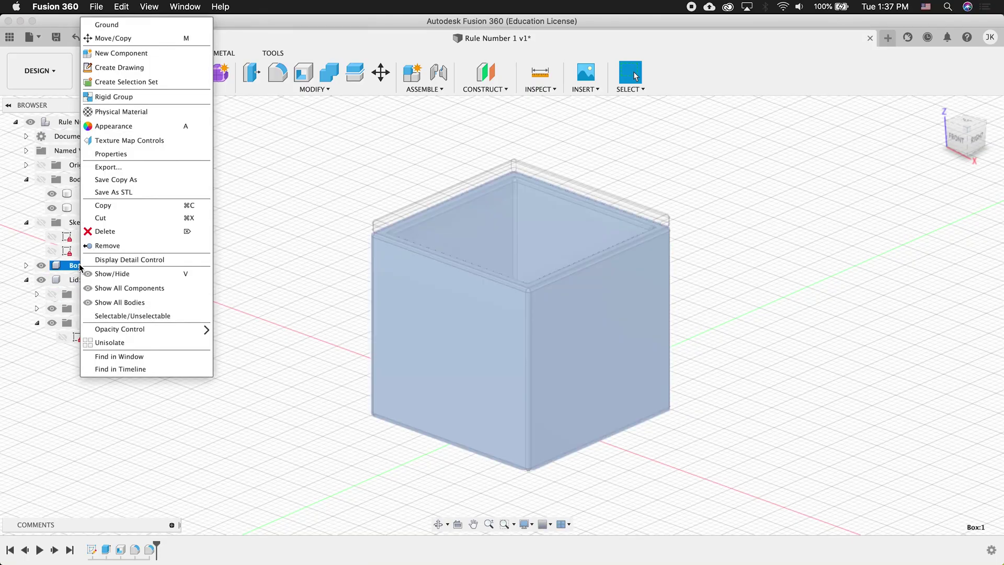
click(129, 342)
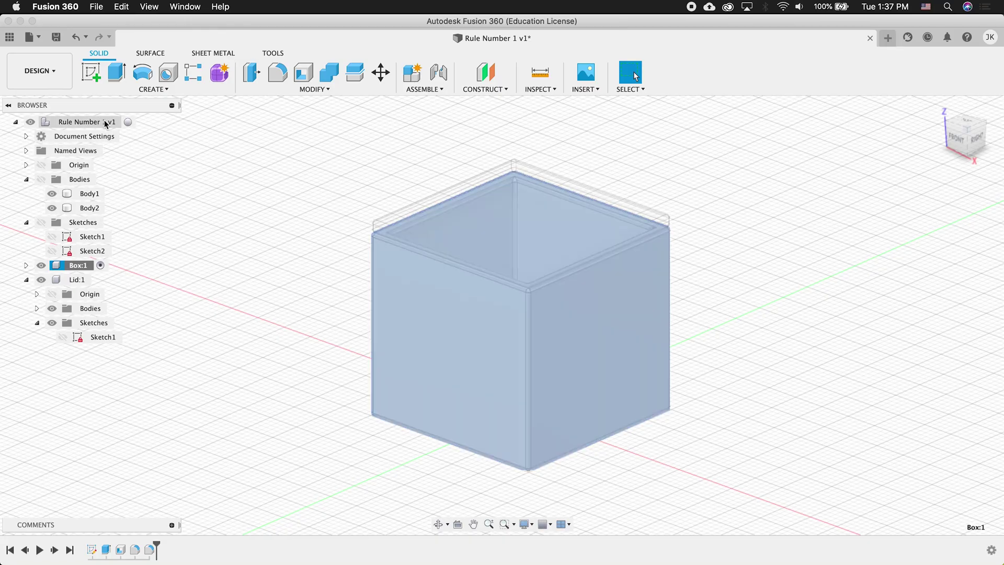
Activate the top-level component, the Box and the Lid in turn to compare their timelines.
click(127, 121)
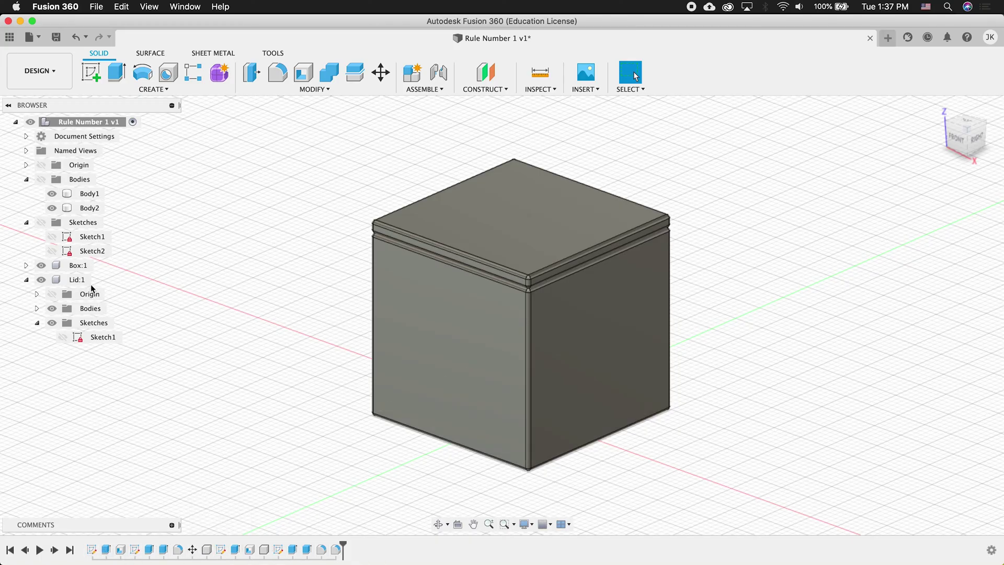
click(96, 265)
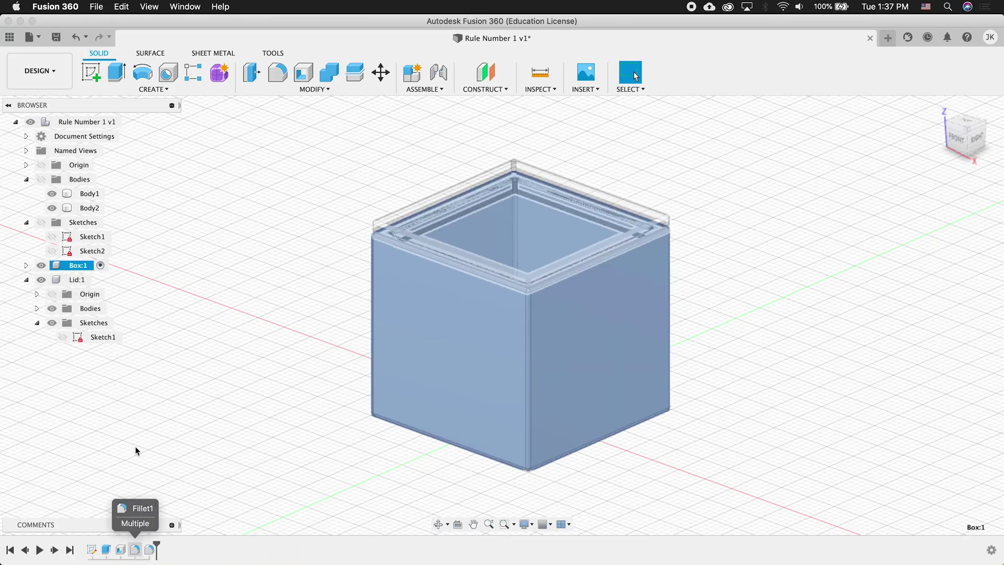
click(96, 279)
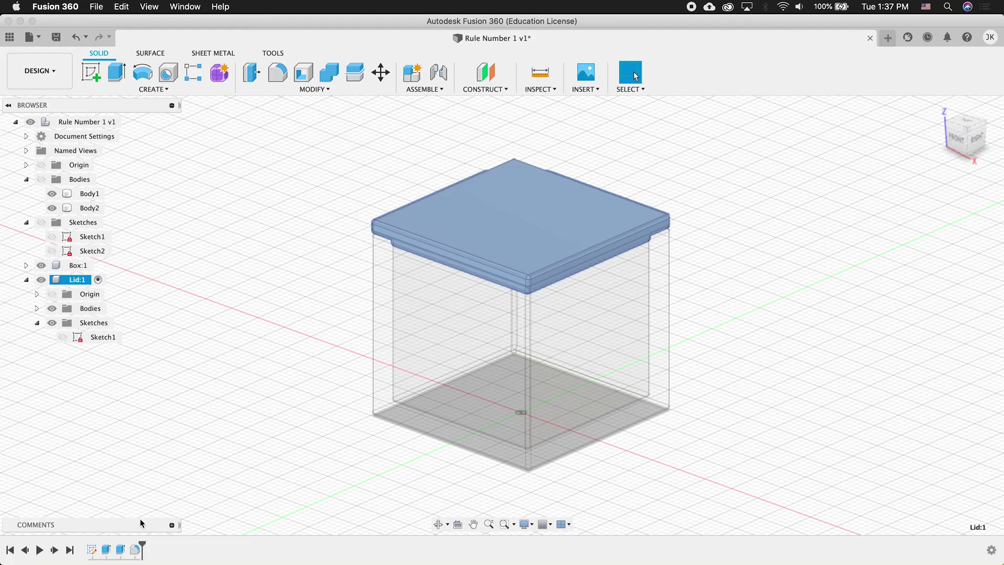